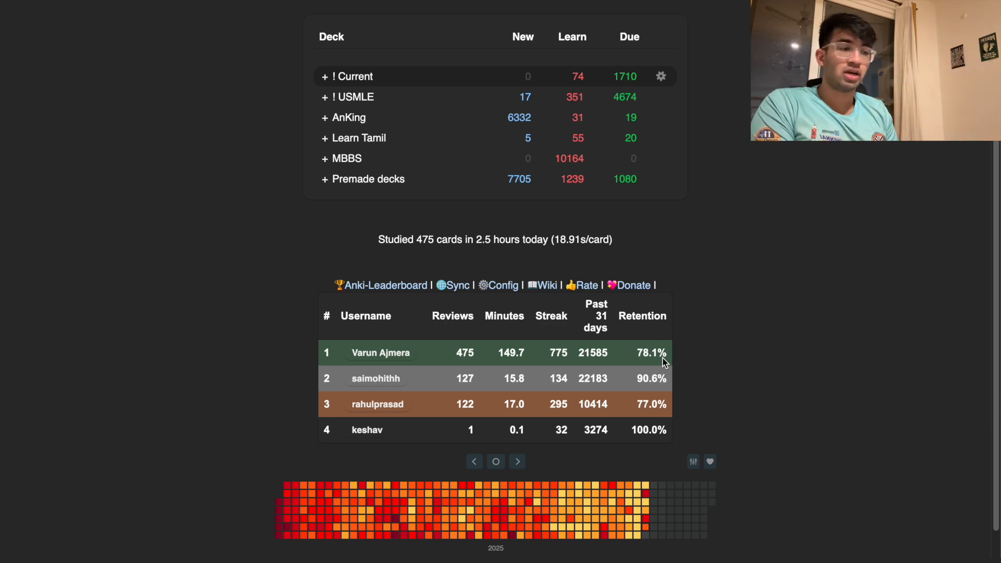
- Switch from Anki to the browser and open the Gemini chat holding the bullet-point prompt
key(ctrl+Left)
key(ctrl+Left)
key(ctrl+Right)
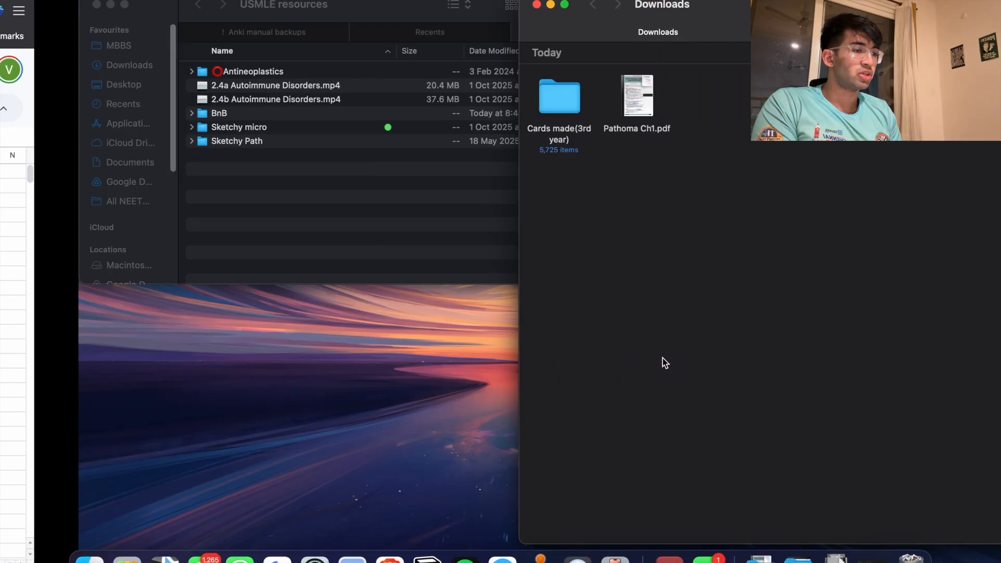
key(ctrl+Left)
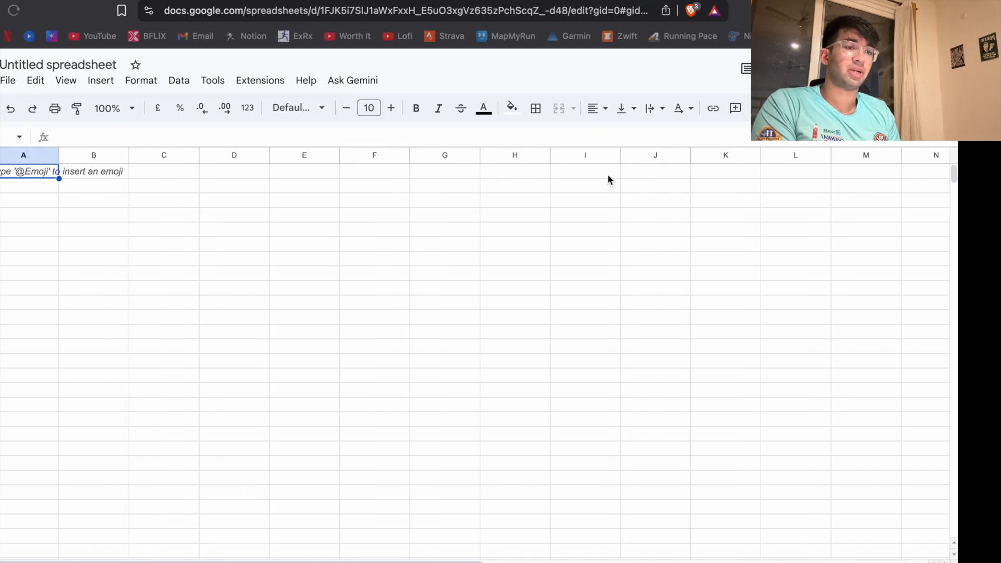
click(104, 1)
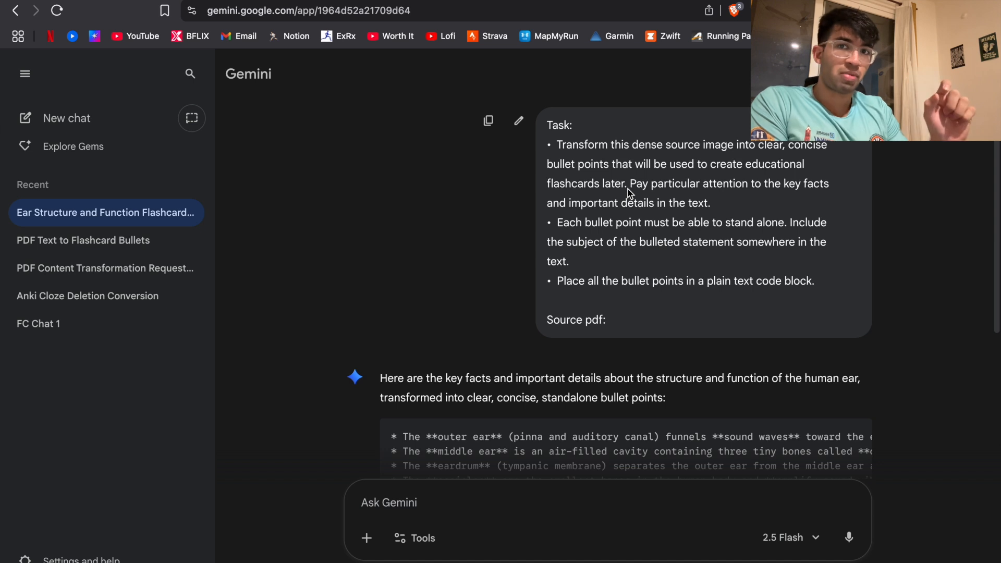
- Attach Pathoma Ch1.pdf from the Downloads folder to the chat and send it with the message "this"
scroll(574, 193, down, 2)
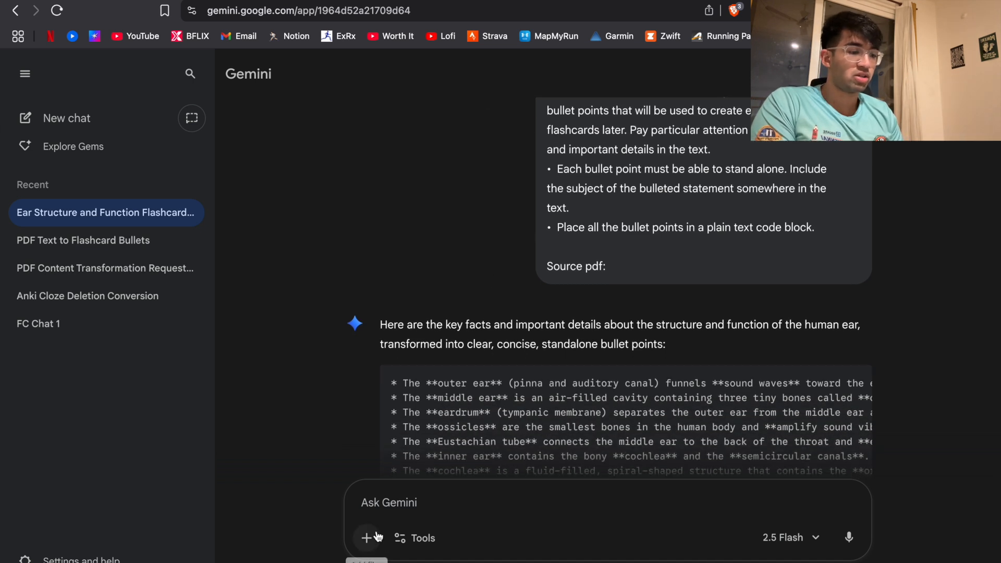
click(366, 537)
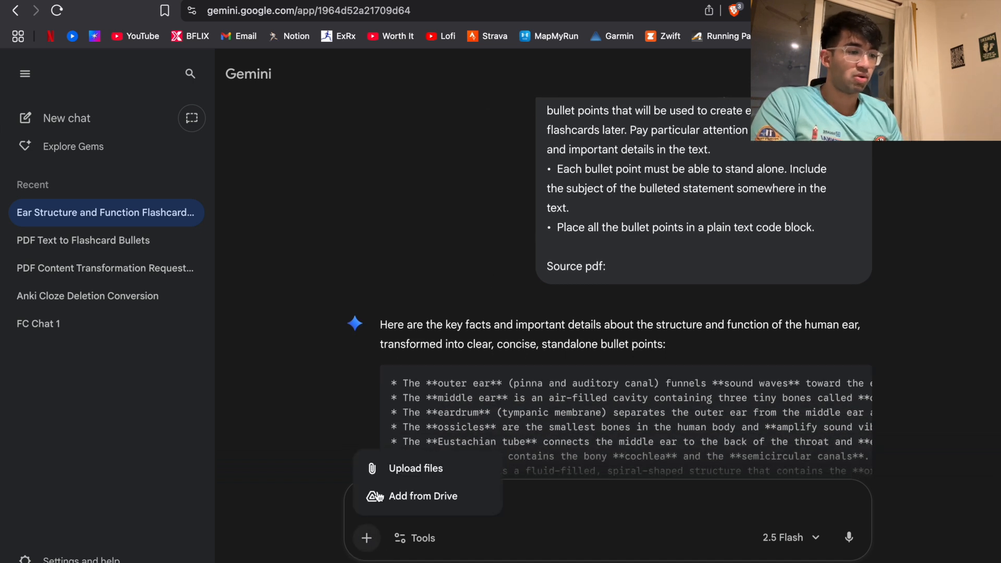
click(416, 468)
click(253, 248)
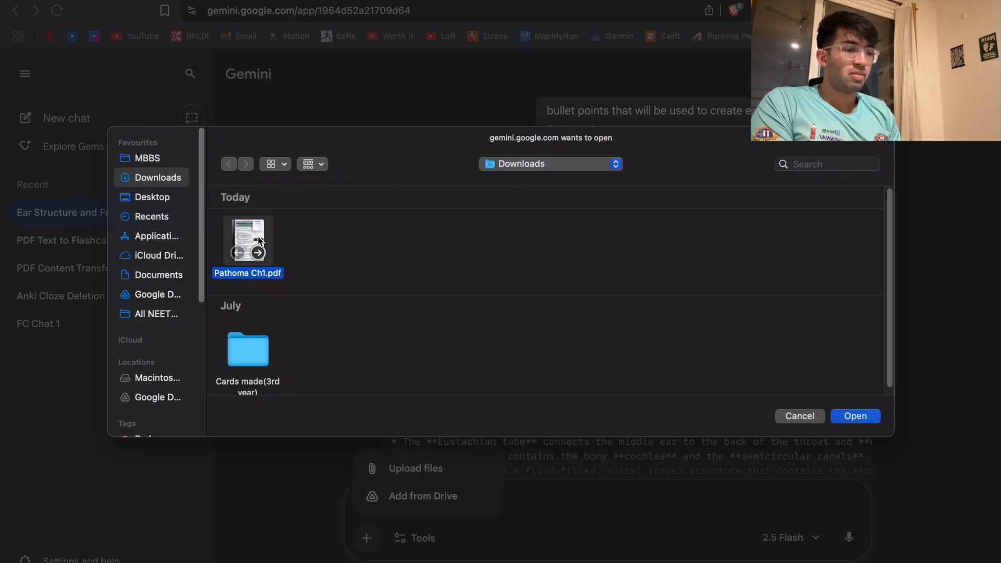
click(855, 416)
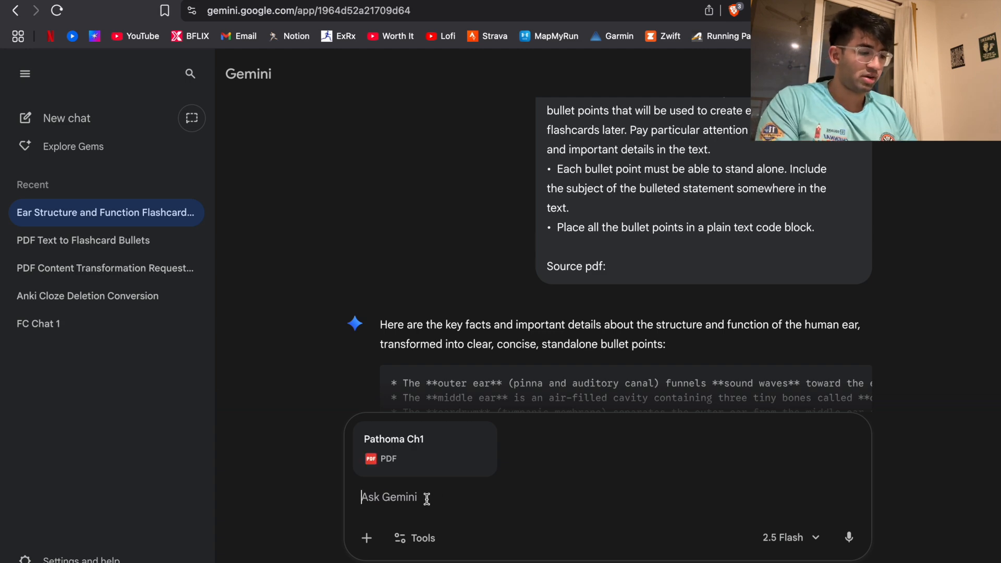
key(Return)
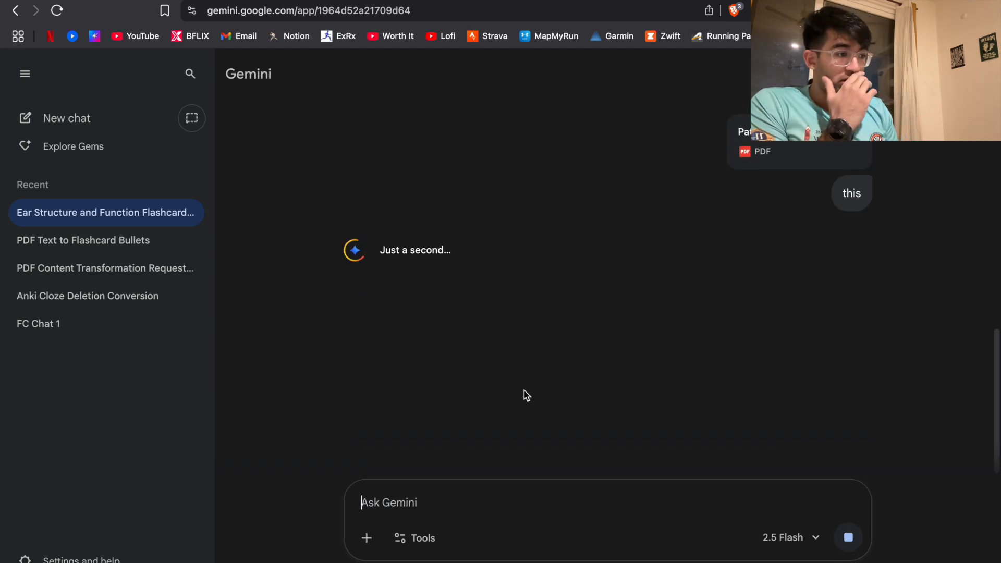
- Review the original prompt and copy Gemini's full bullet-point response for the Pathoma PDF
scroll(567, 318, up, 5)
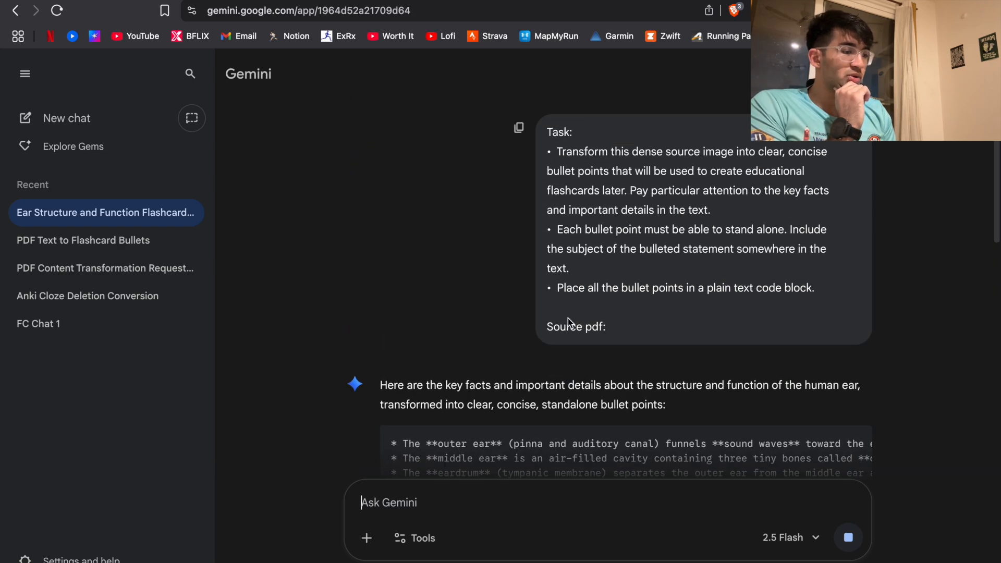
scroll(568, 318, down, 4)
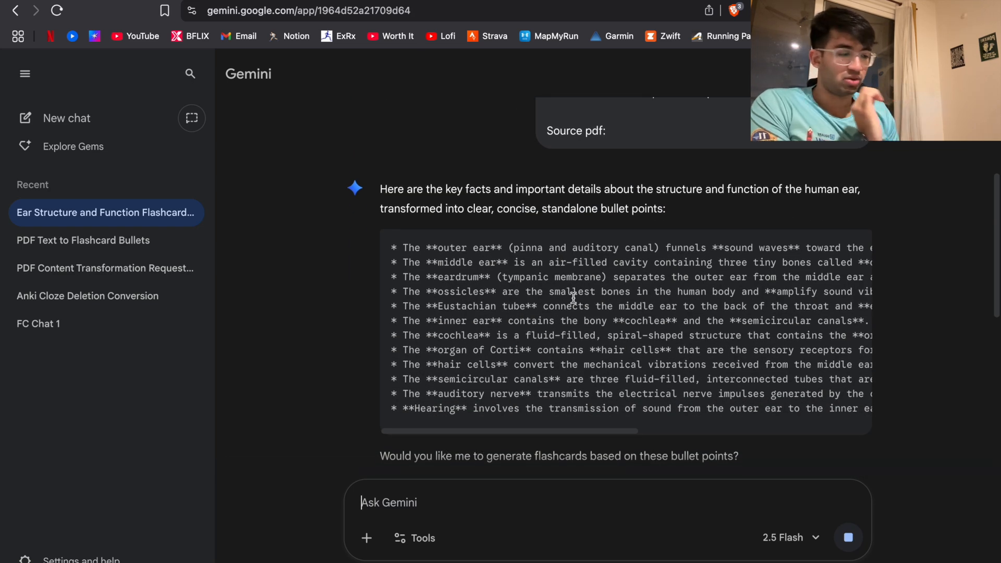
scroll(565, 295, down, 6)
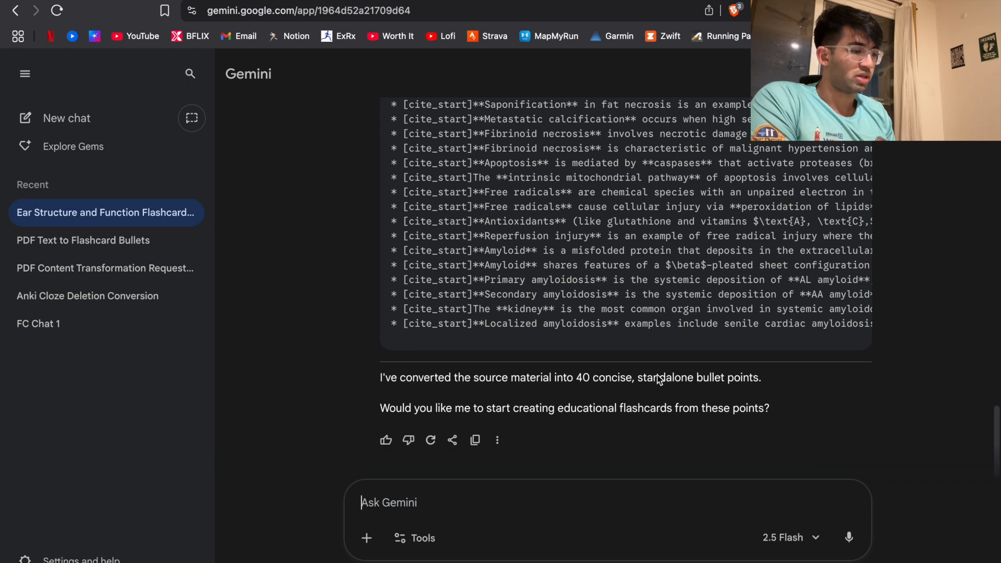
click(475, 440)
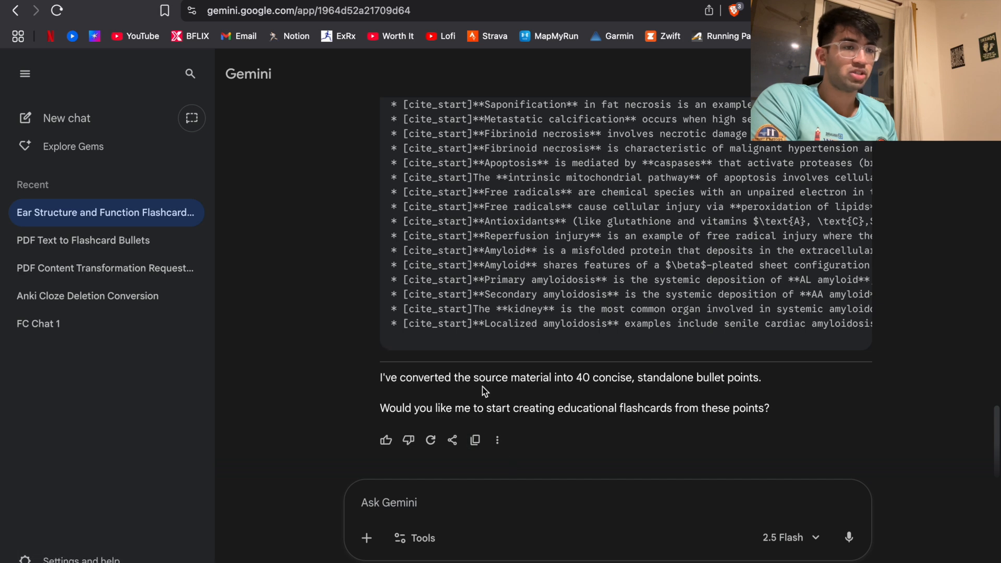
- Switch to the ChatGPT cloze-deletion chat, review its prompt, and submit the copied bullet points for conversion
click(651, 1)
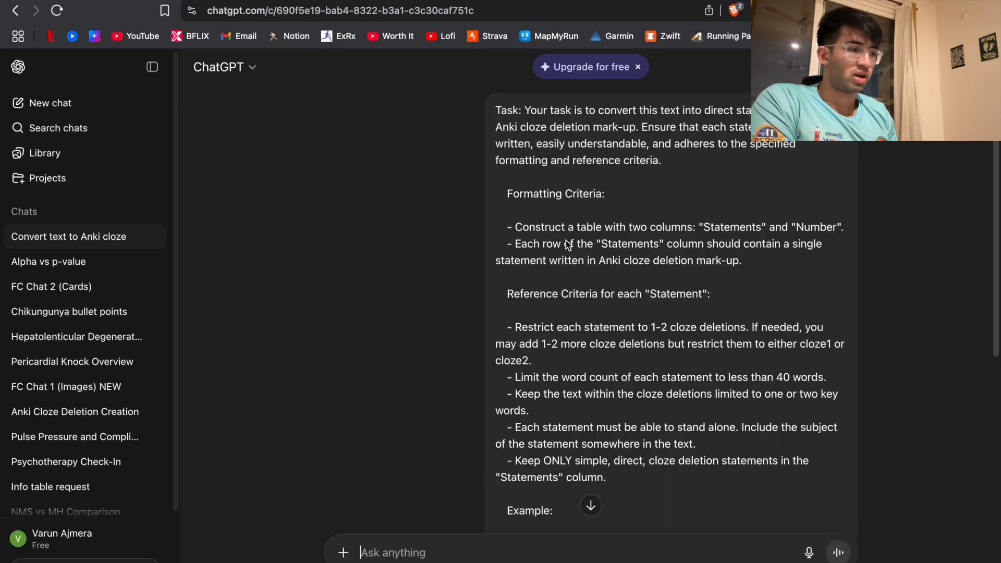
click(152, 67)
scroll(521, 339, down, 6)
scroll(520, 340, up, 6)
scroll(520, 339, down, 6)
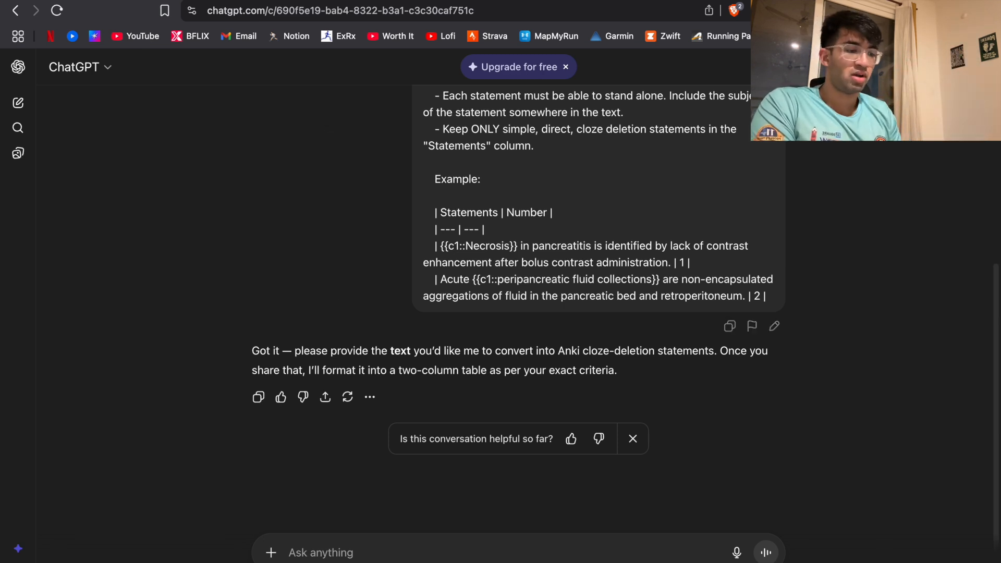
key(super+v)
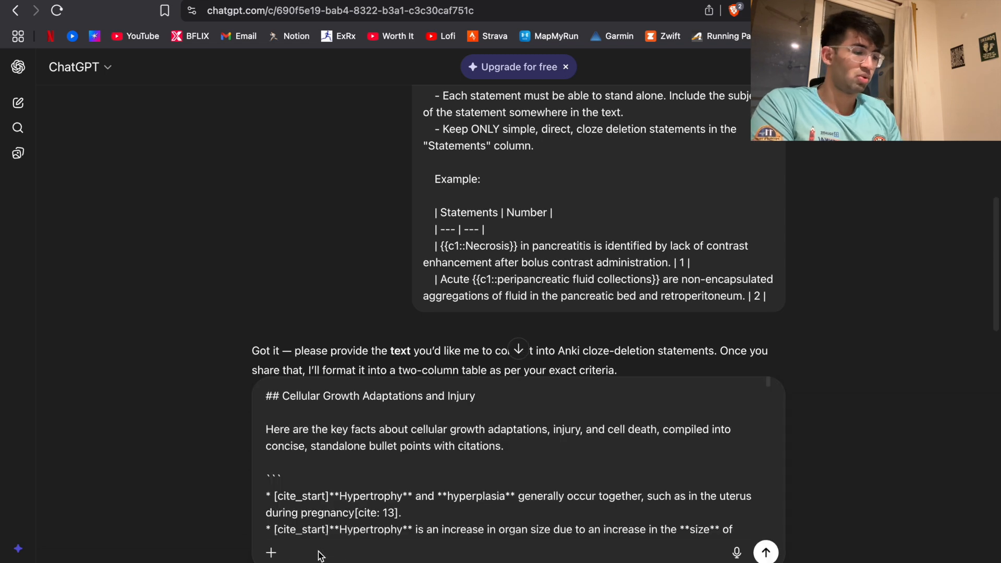
key(Return)
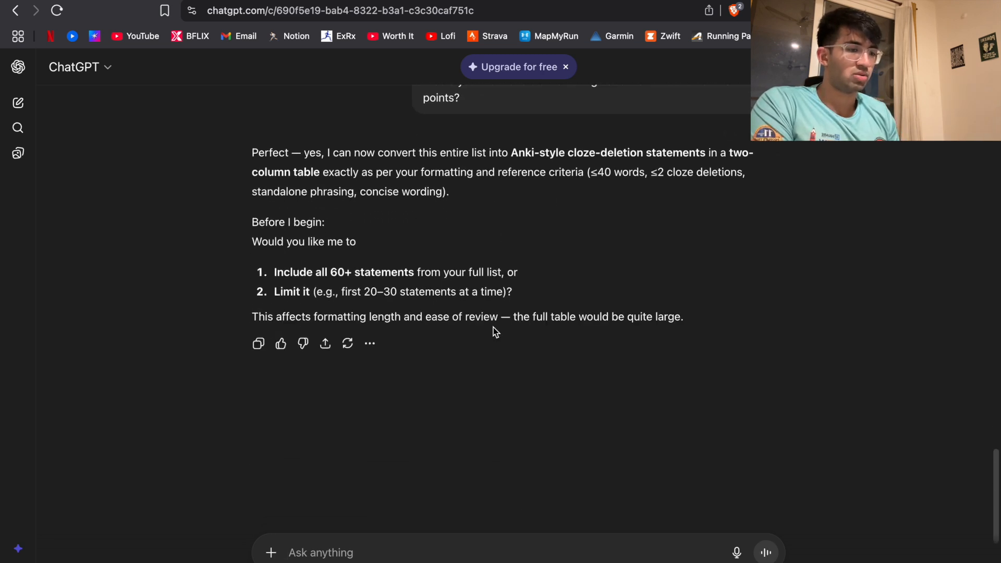
- Reply "all" to ChatGPT's question about how many statements to include
scroll(493, 328, up, 20)
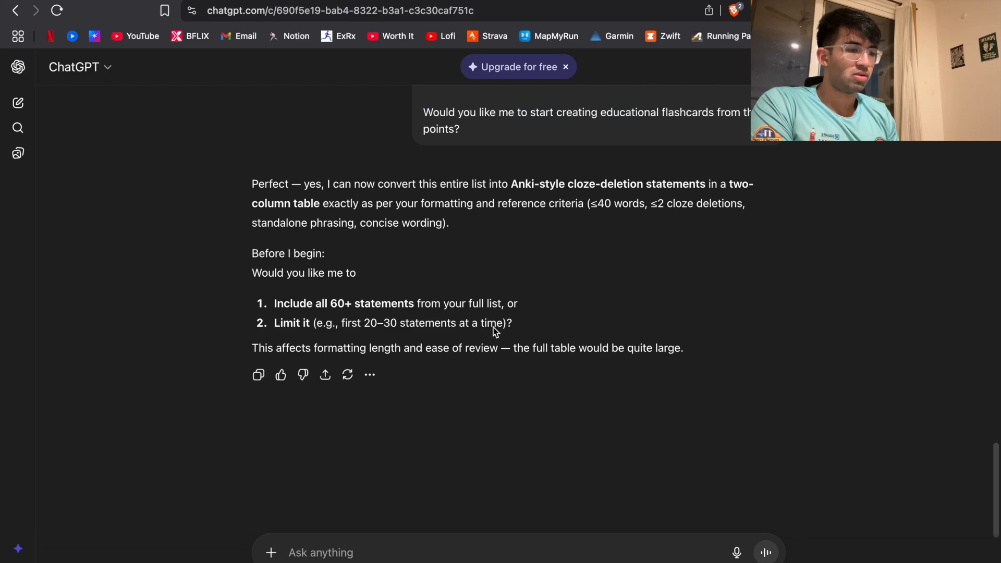
scroll(493, 330, down, 20)
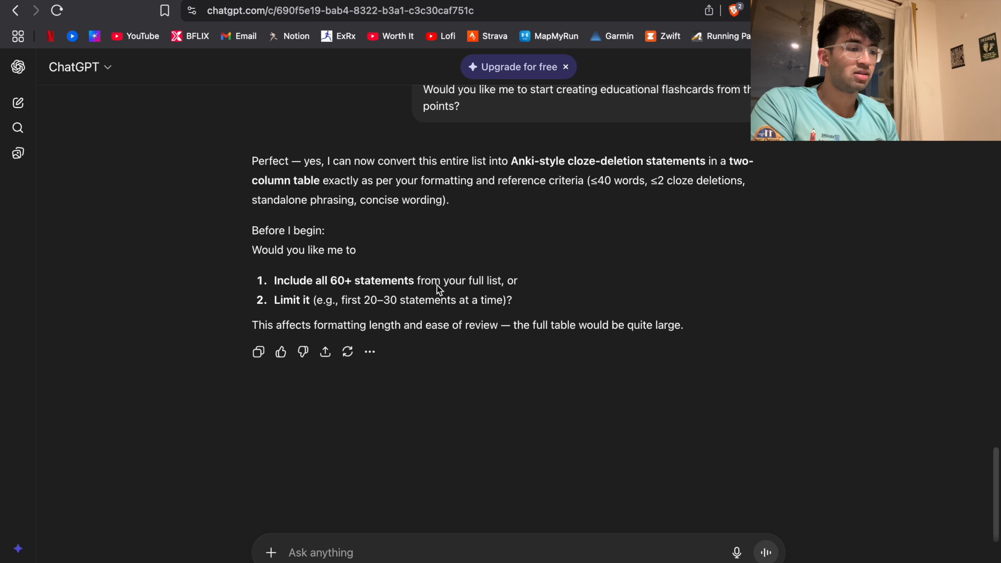
text(all)
key(Return)
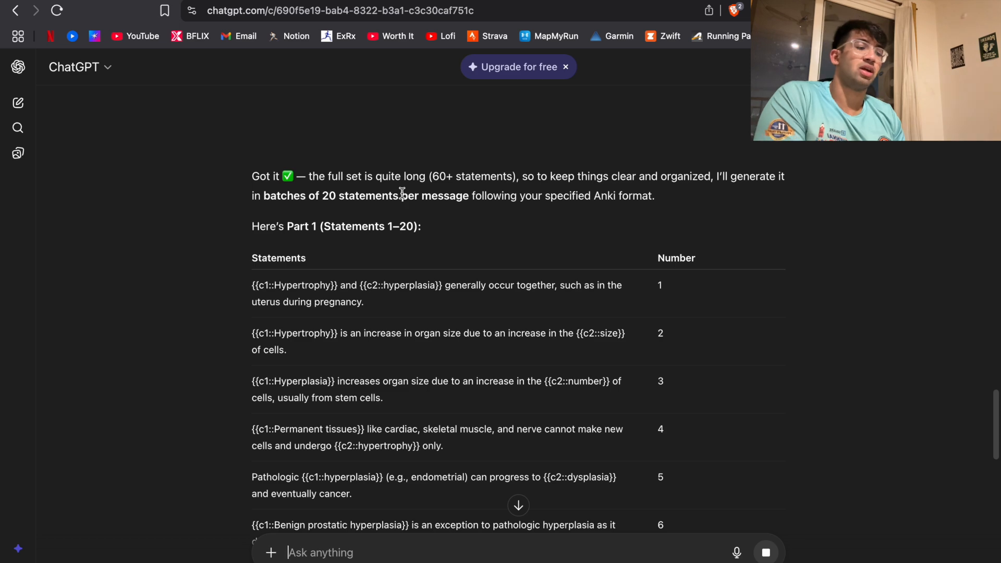
- Review the generated cloze statements and copy the Part 1 table of statements 1–20
scroll(402, 193, down, 10)
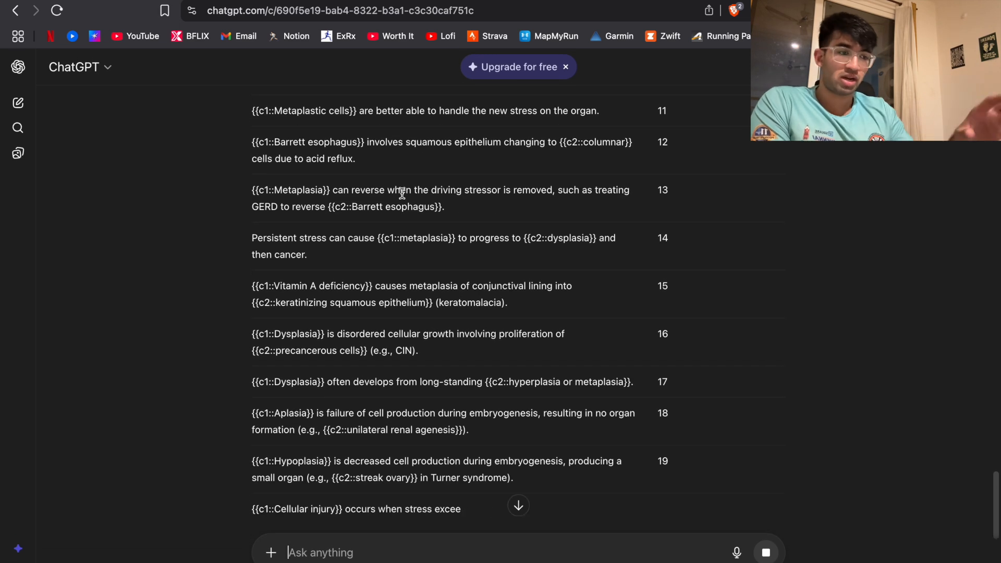
scroll(402, 193, down, 5)
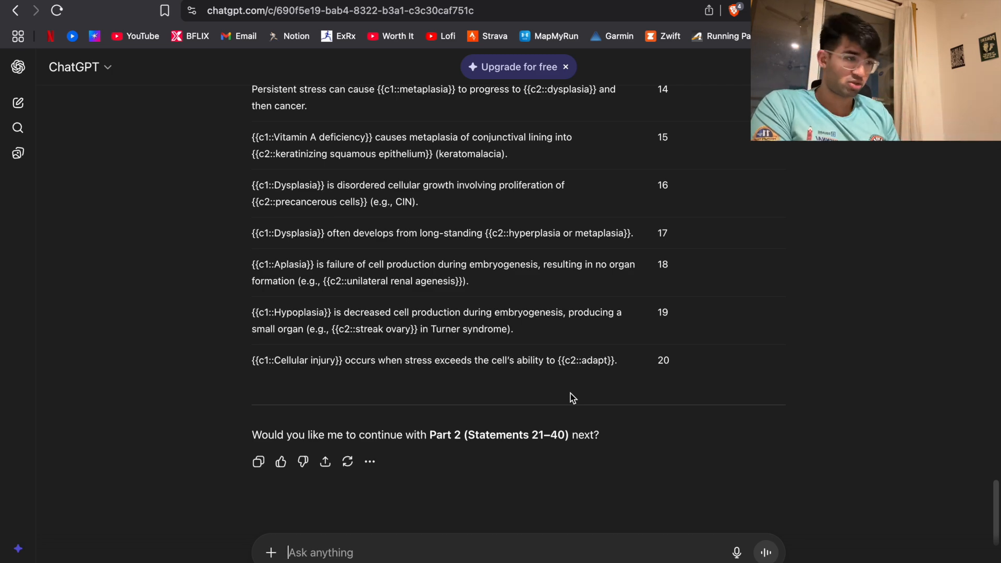
scroll(571, 398, up, 15)
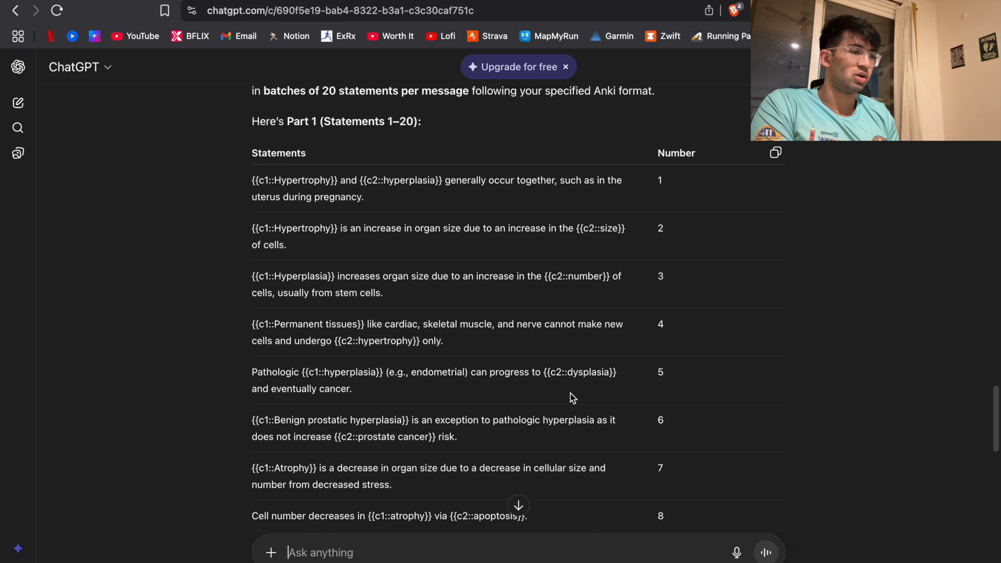
scroll(522, 365, down, 10)
scroll(522, 365, up, 15)
scroll(523, 365, down, 1)
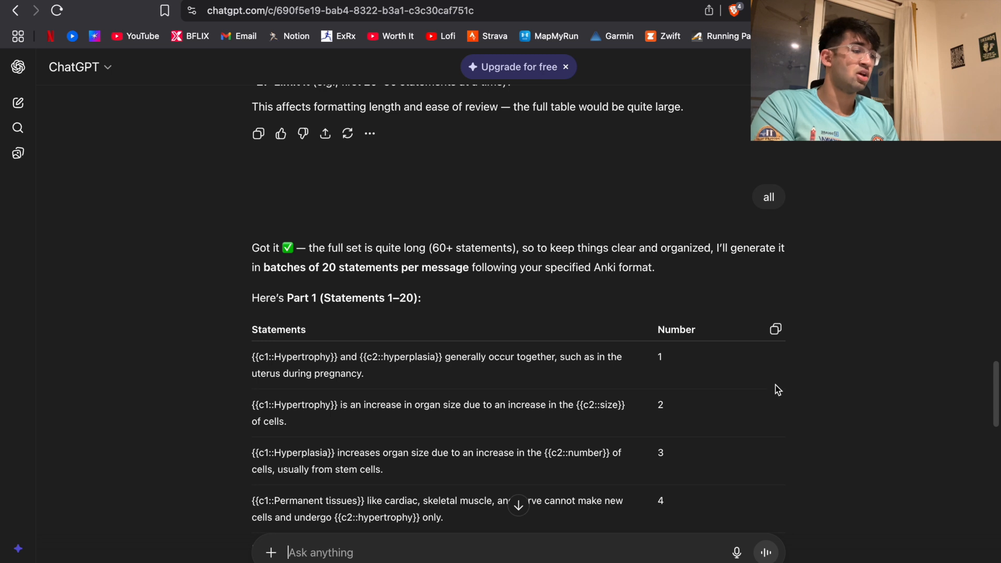
click(778, 330)
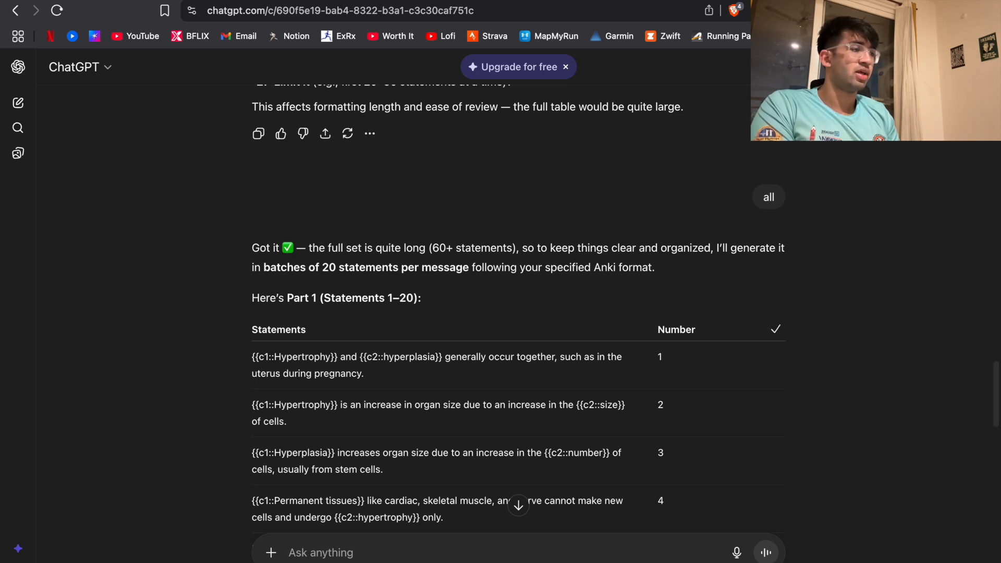
- Paste the copied table into the untitled Google Sheets spreadsheet from cell A1 and widen column A to fit the statements
key(ctrl+Tab)
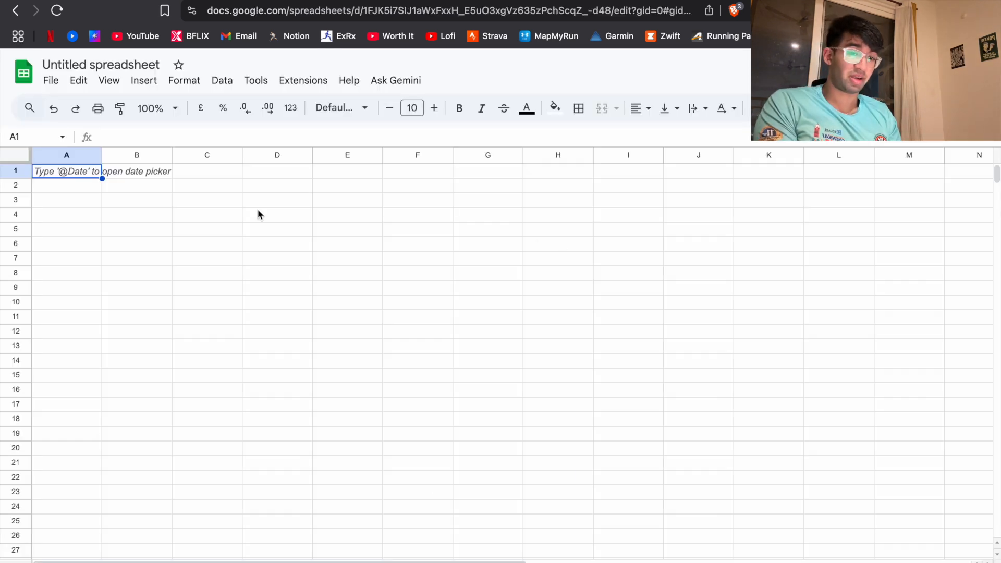
key(XF86MonBrightnessDown)
key(XF86MonBrightnessDown)
key(XF86MonBrightnessDown)
drag(103, 156, 202, 157)
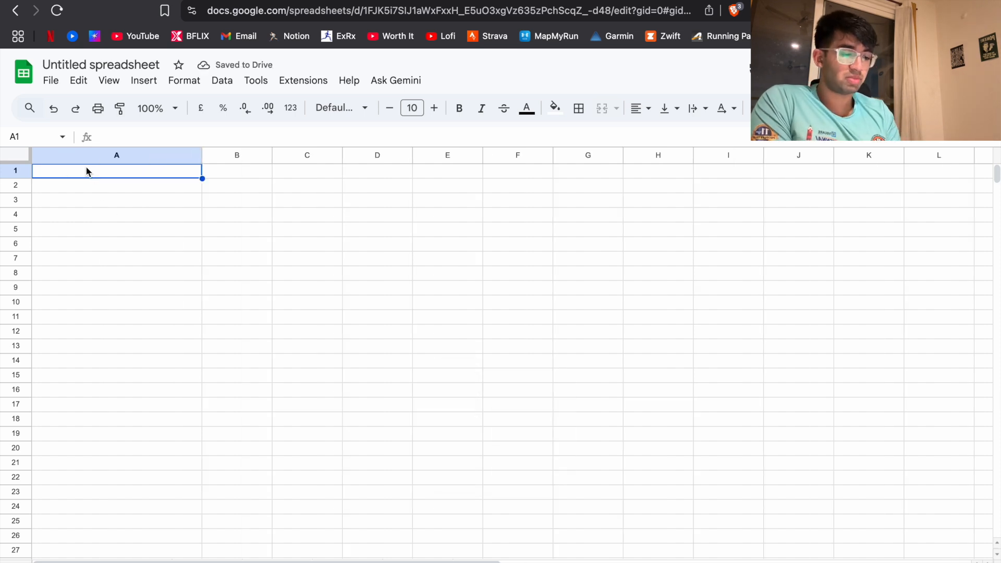
key(super+v)
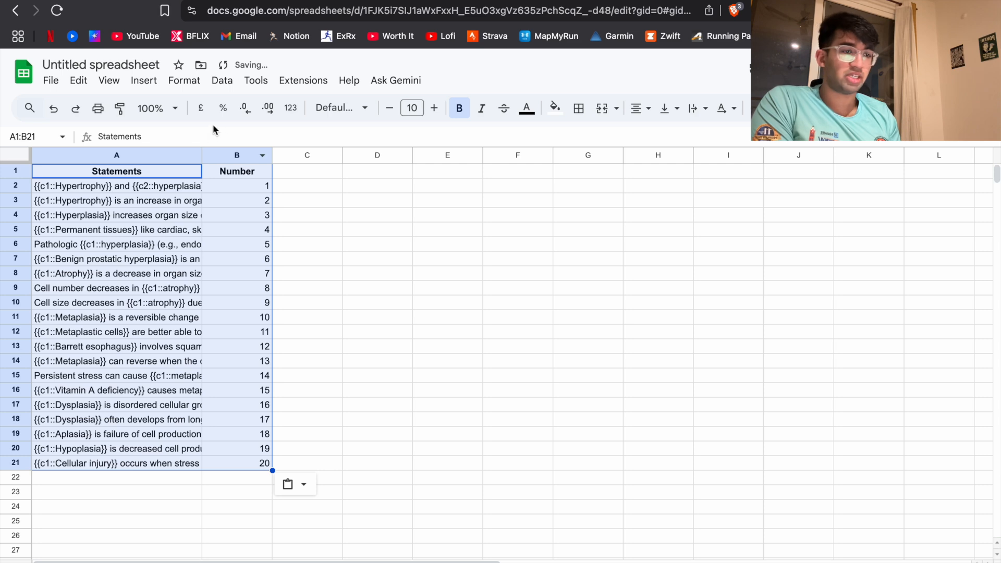
drag(202, 157, 599, 157)
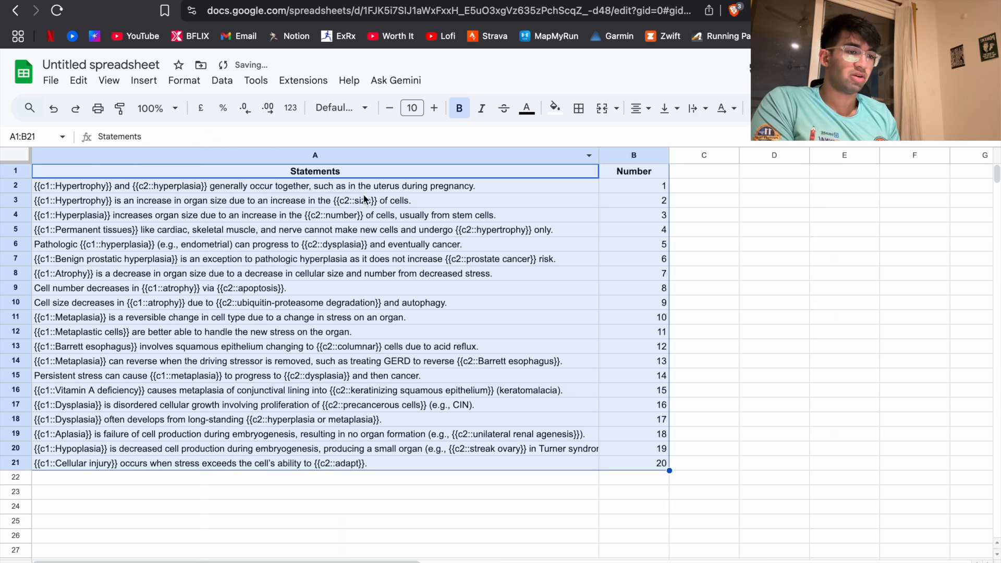
- Clear the Statements and Number headers in row 1 and the numbers in B2:B21
click(735, 229)
click(495, 172)
shift+click(633, 172)
key(BackSpace)
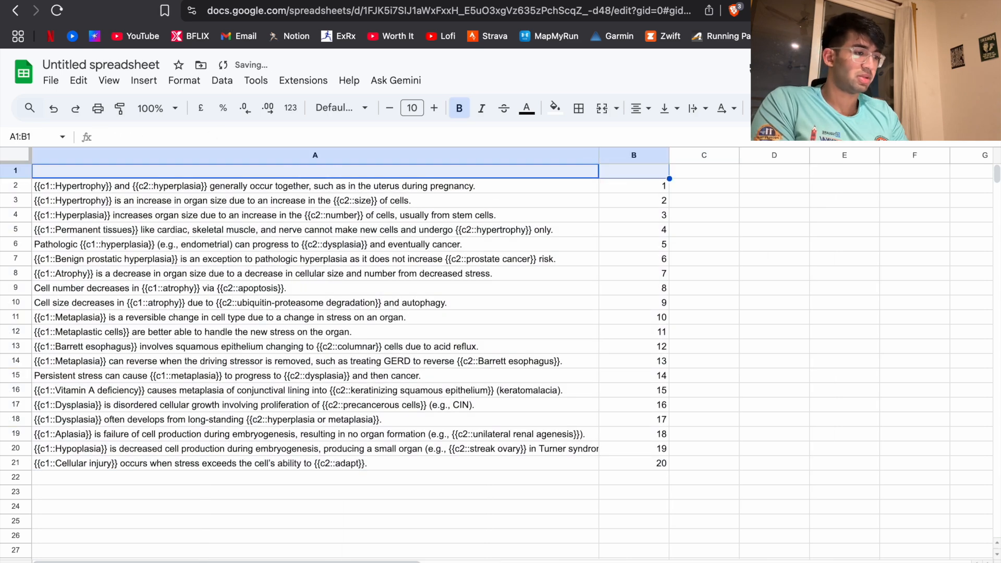
drag(652, 186, 656, 472)
key(BackSpace)
click(734, 347)
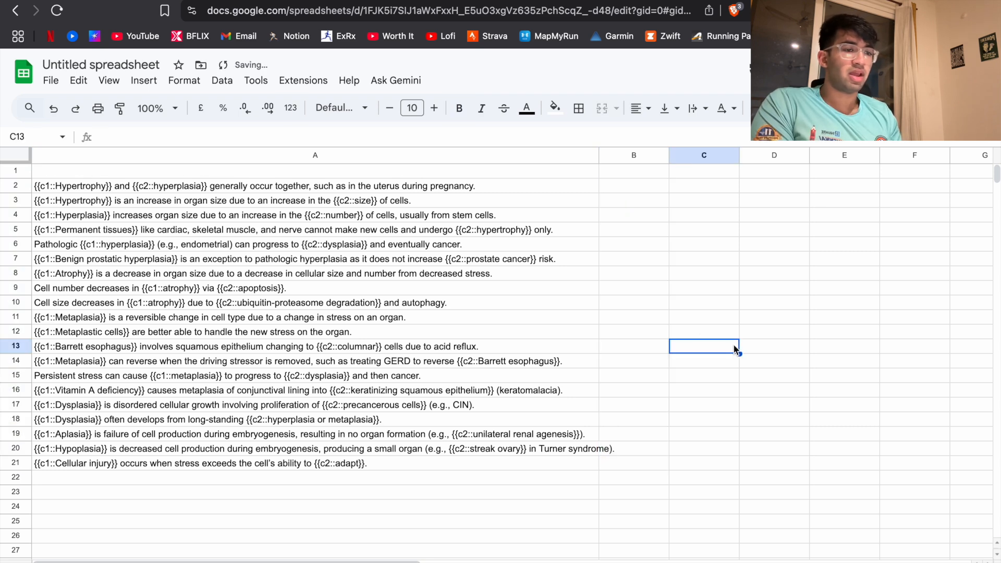
- Download the sheet as comma-separated values and save it in Downloads under the name Pathoma Fcs
click(55, 85)
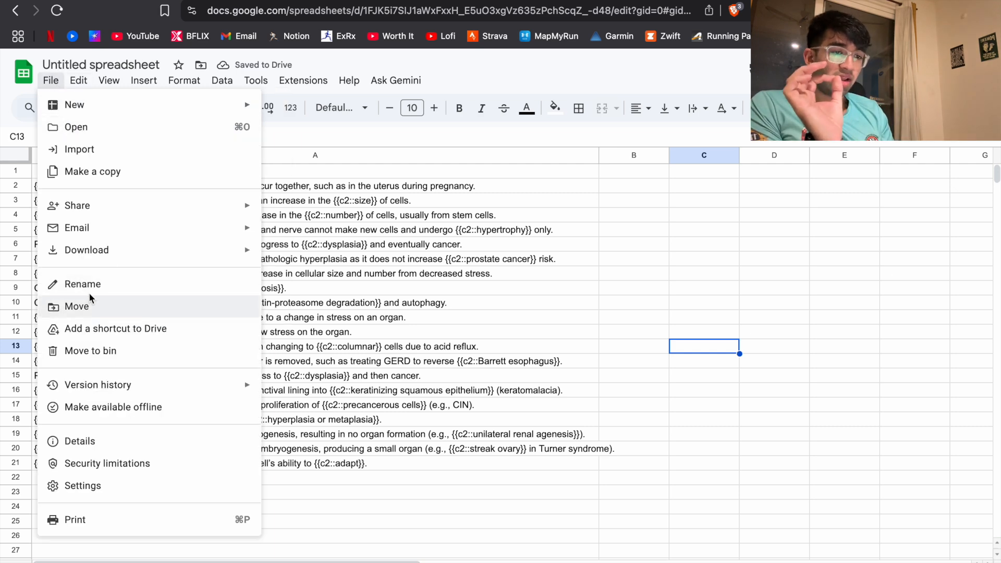
mouse_move(101, 253)
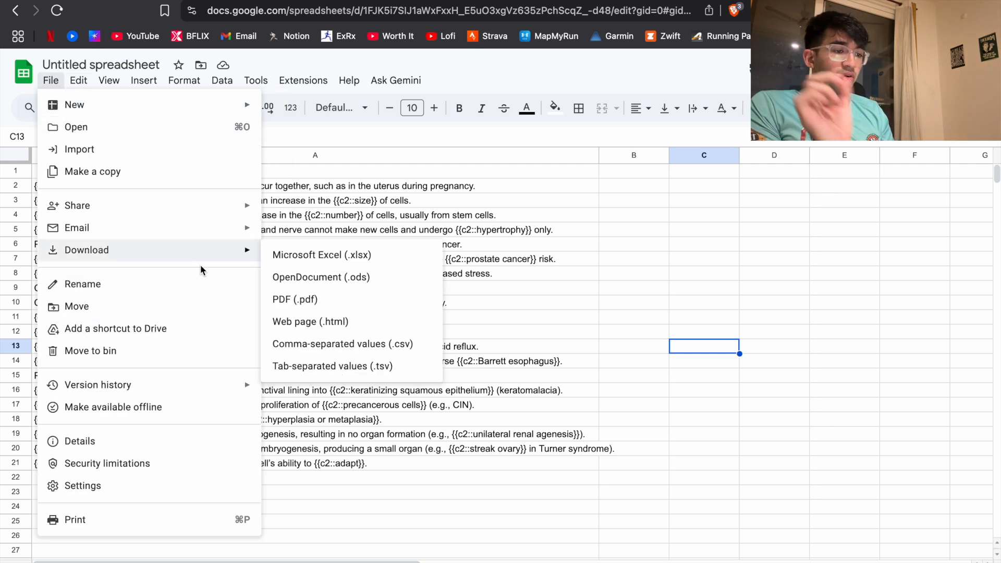
click(280, 342)
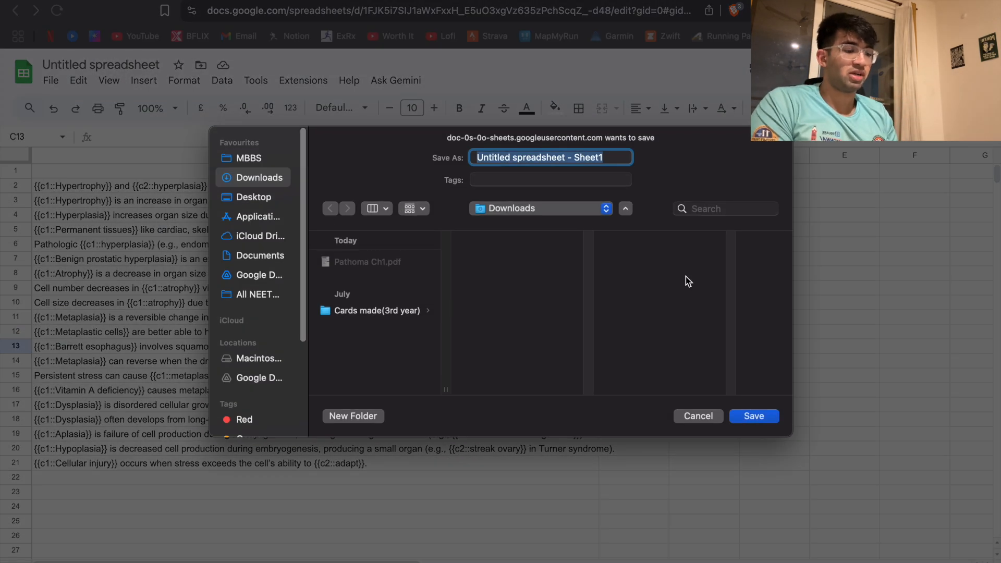
text(Path)
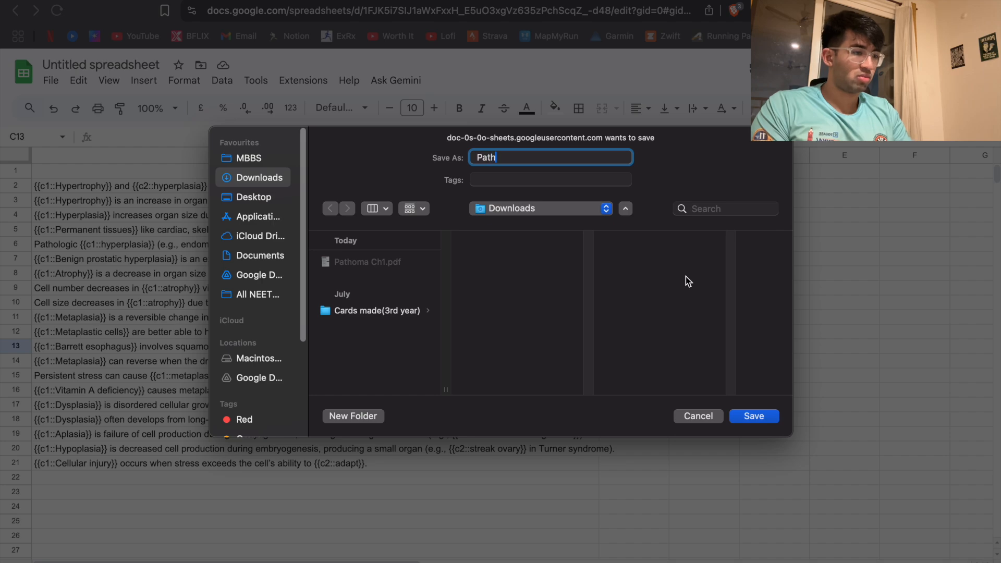
text(oma Fcs)
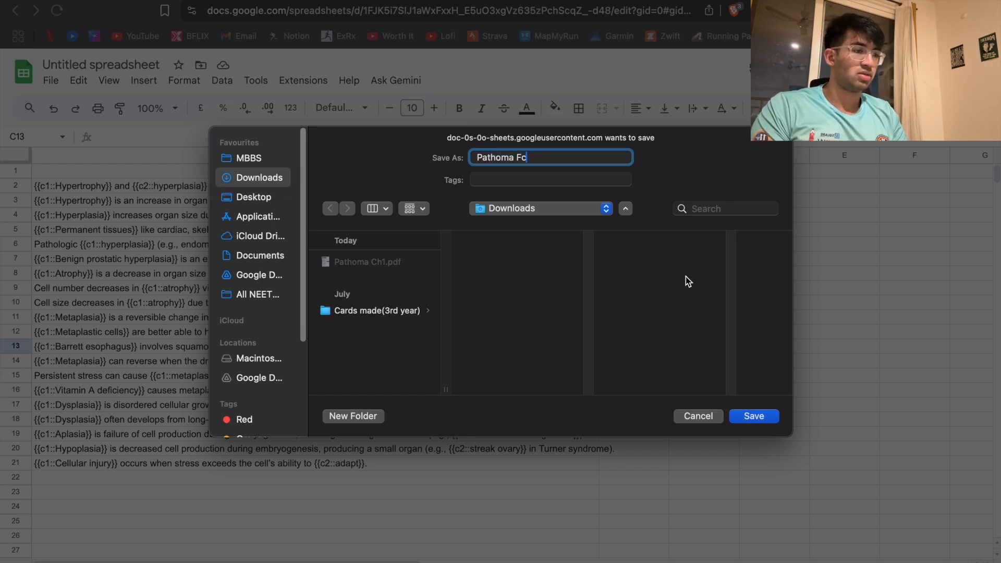
key(Return)
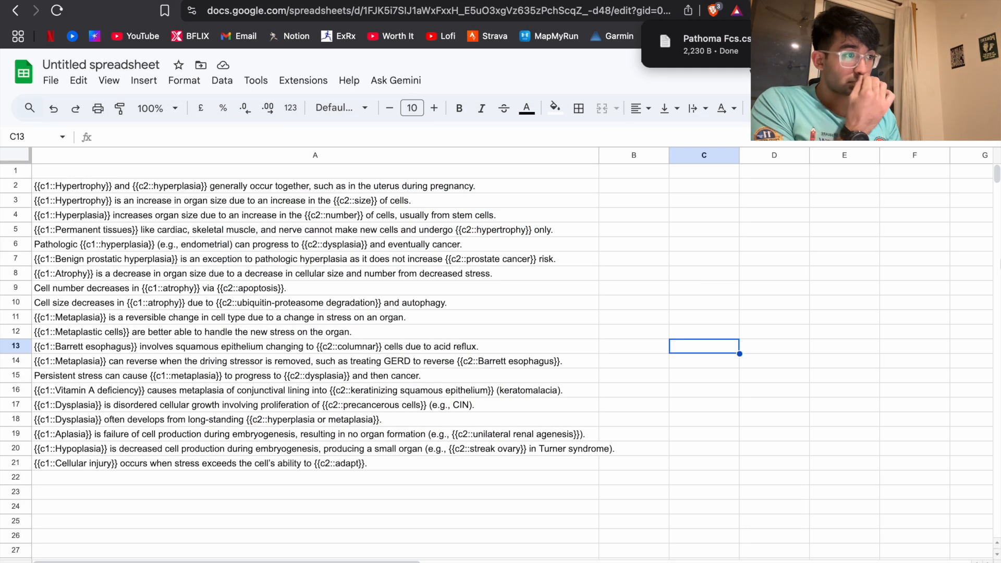
- Switch to Anki and create a new deck named Pathoma Ch1
key(ctrl+Right)
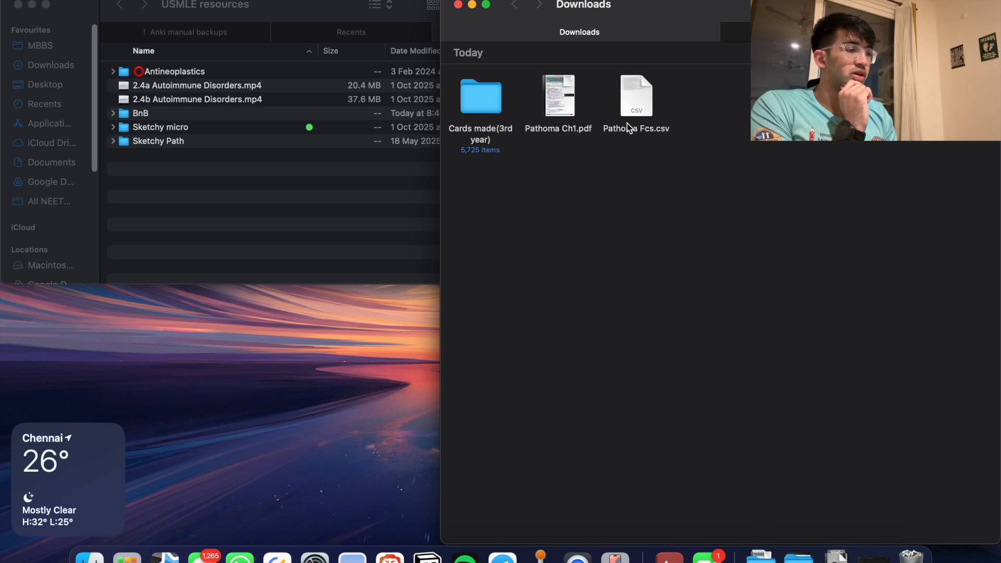
key(ctrl+Right)
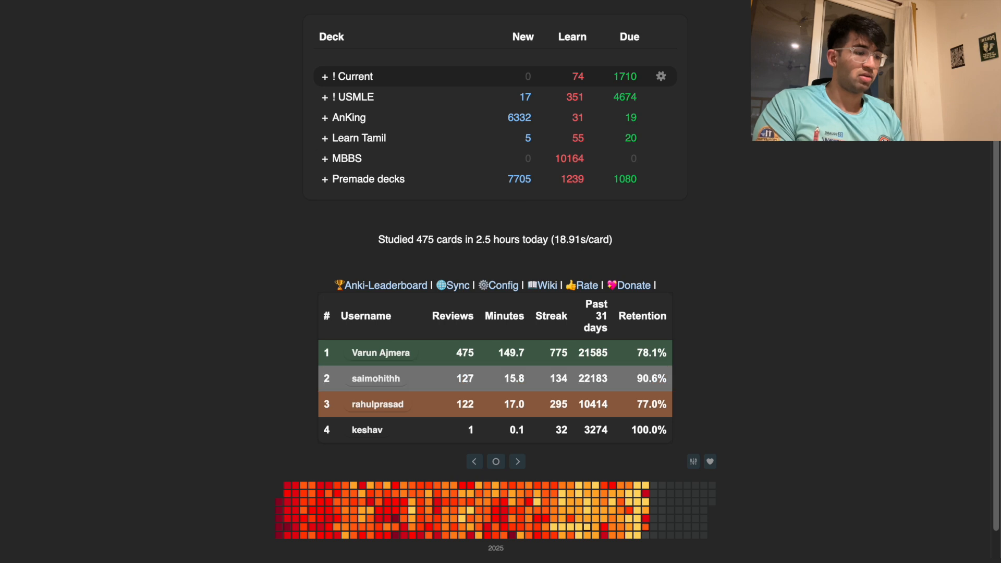
click(679, 86)
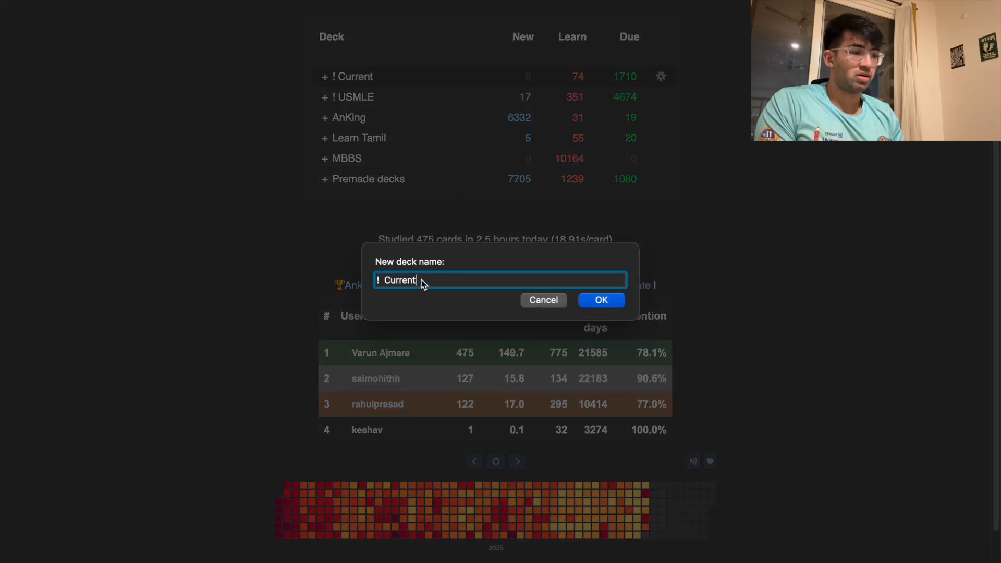
text(Pathoma Ch1)
key(Return)
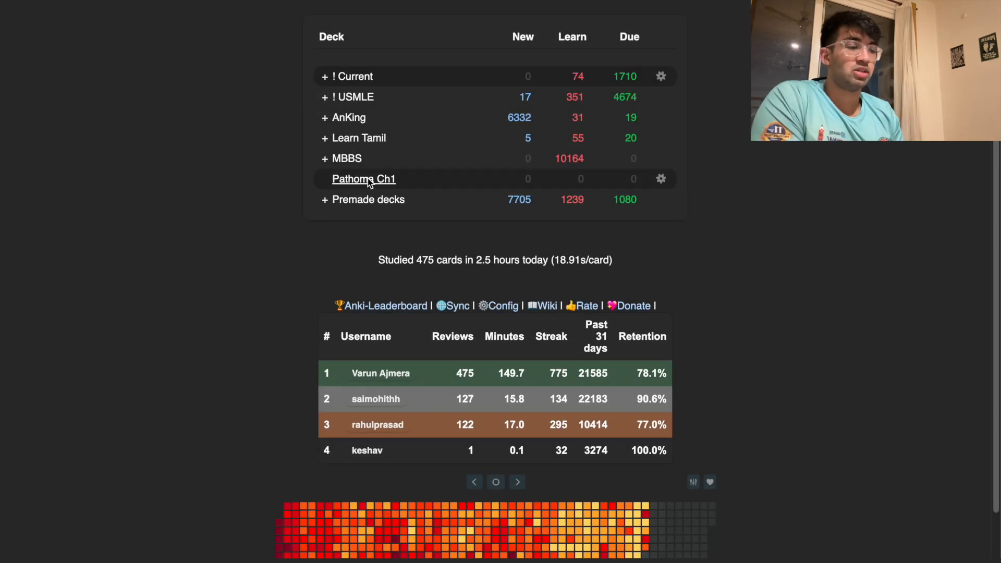
- Open the new Pathoma Ch1 deck and return to the deck list
key(d)
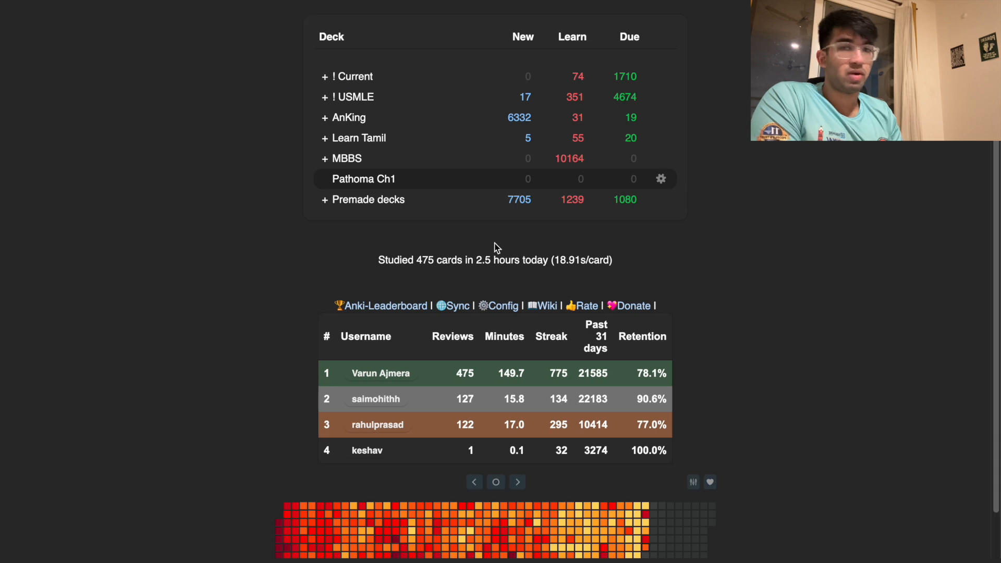
click(347, 179)
key(d)
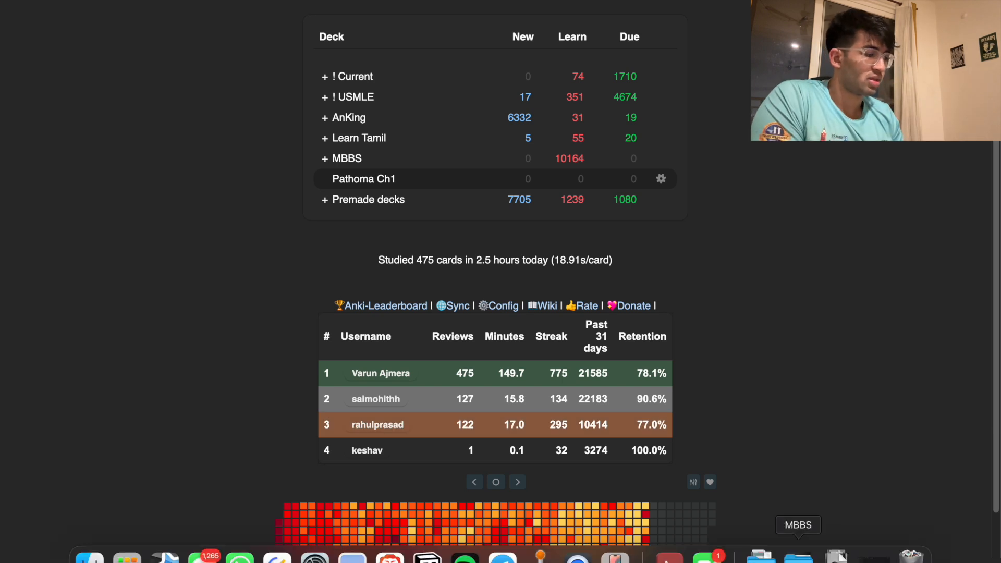
click(761, 557)
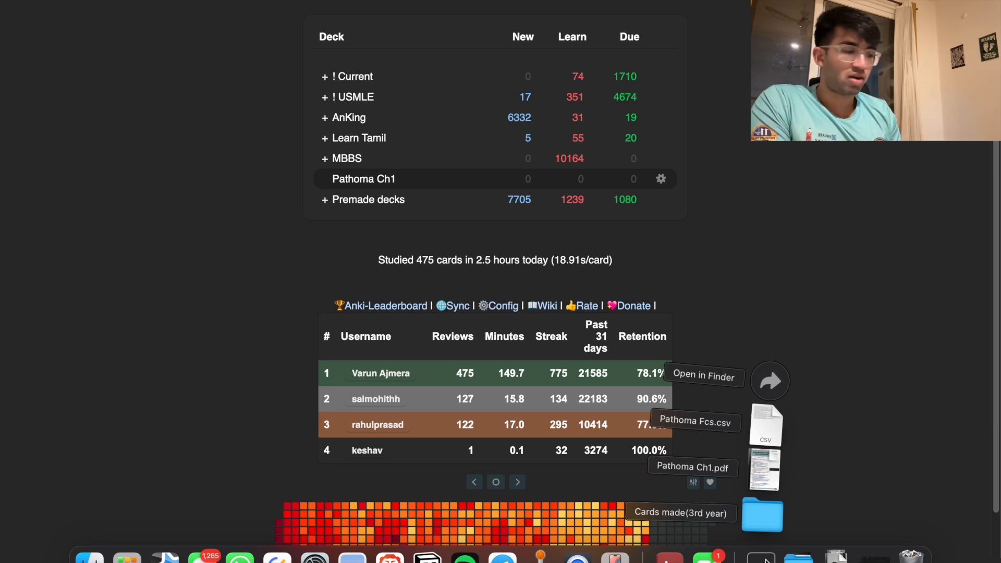
click(818, 394)
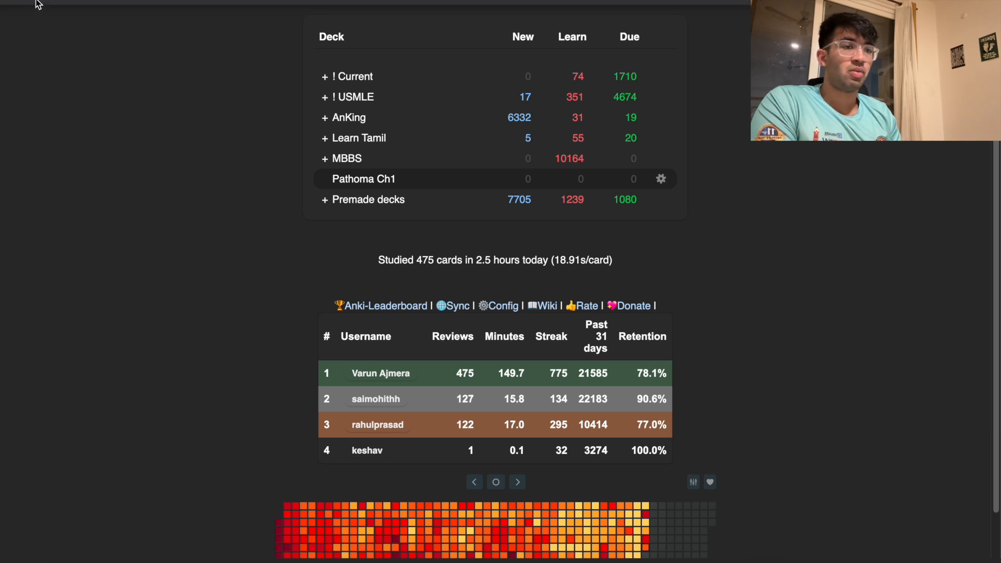
mouse_move(42, 3)
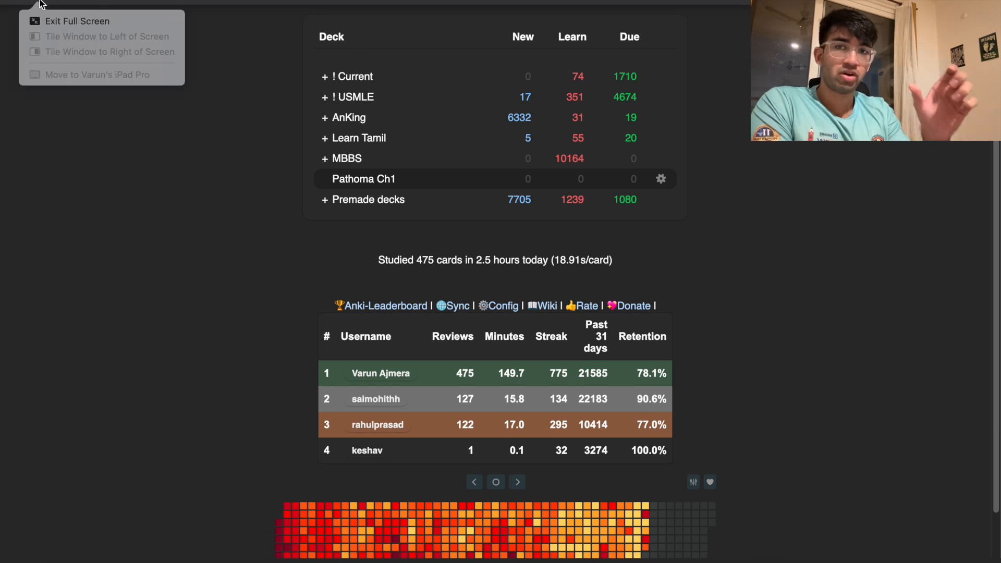
click(41, 3)
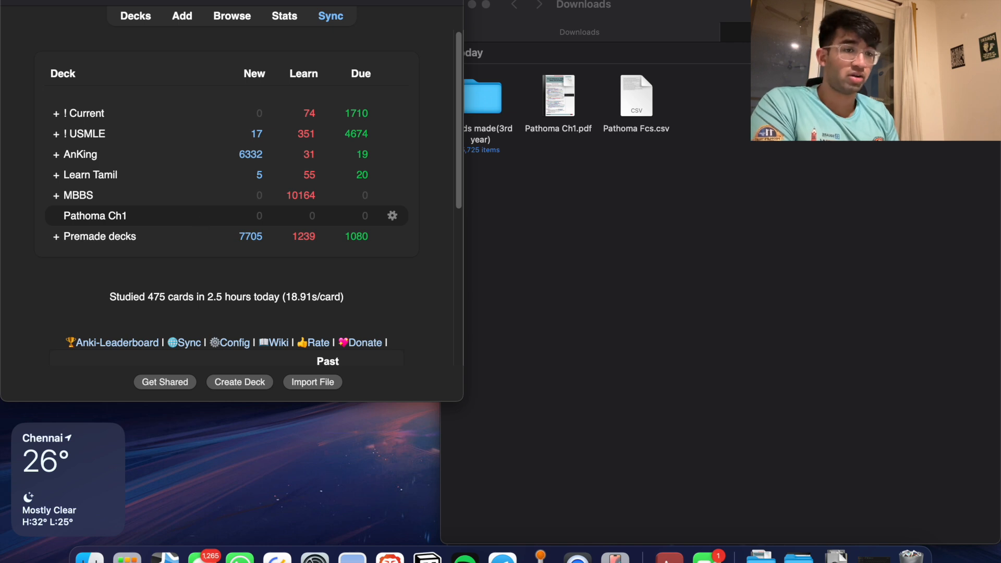
click(40, 3)
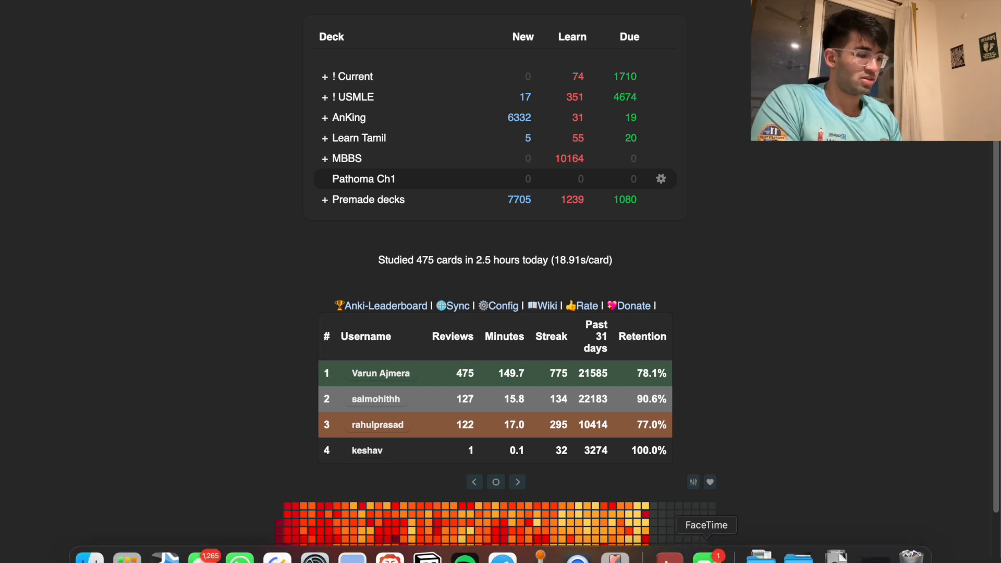
- Load Pathoma Fcs.csv from Downloads into the deck list for import and enlarge the import window to full screen
click(762, 556)
drag(766, 433, 372, 180)
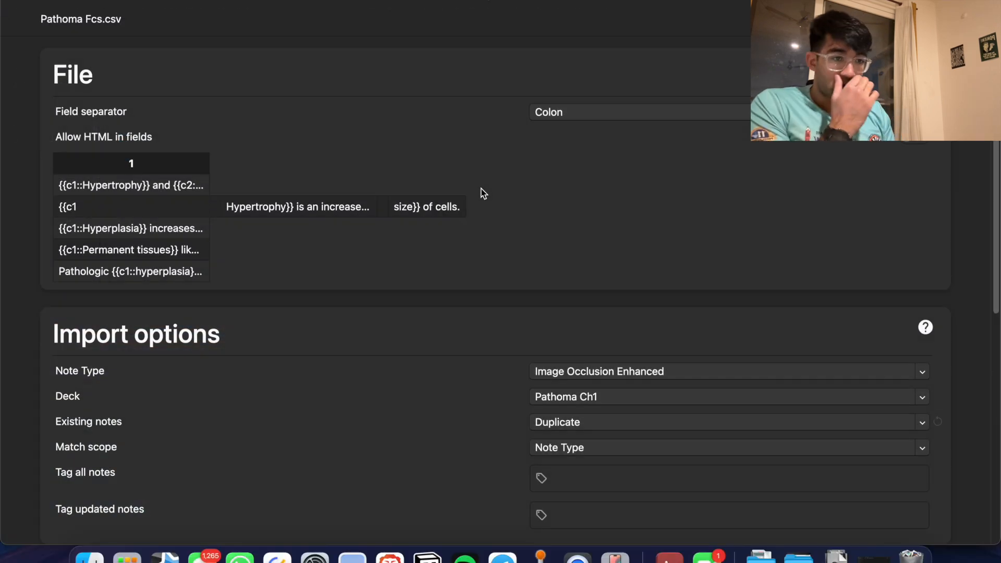
click(40, 2)
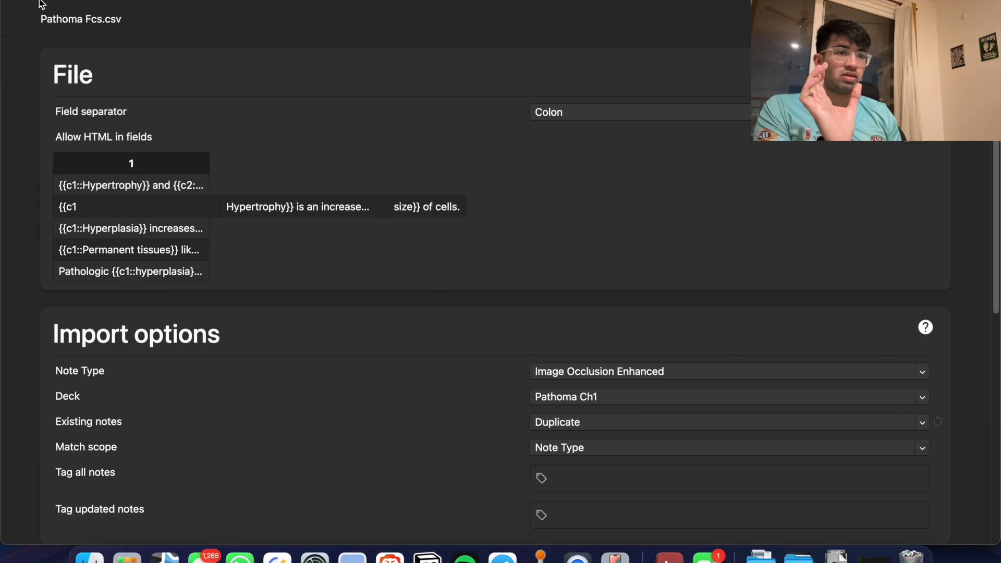
click(40, 1)
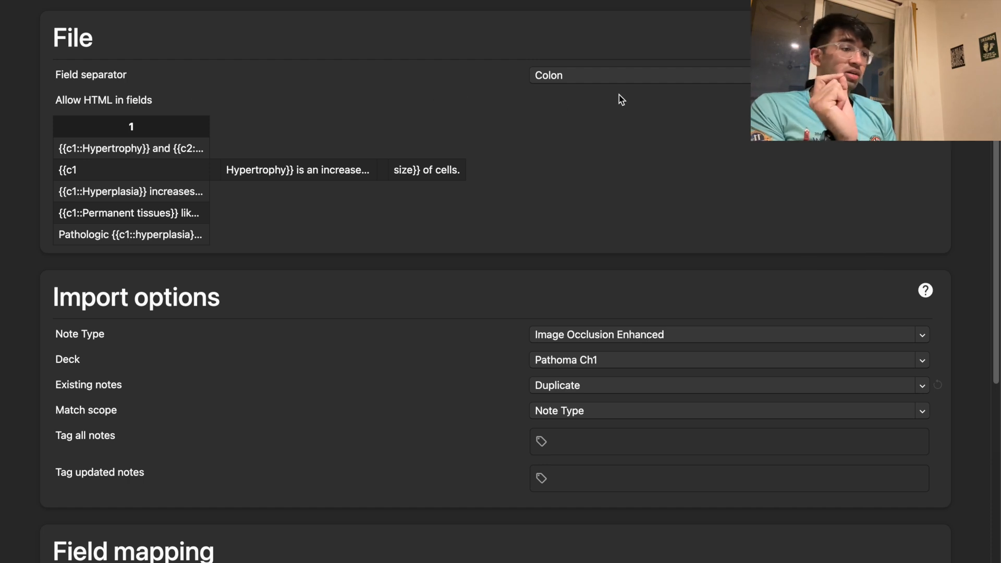
- Set the import's field separator to Semicolon and its note type to AnKingOverhaul
click(636, 82)
click(591, 136)
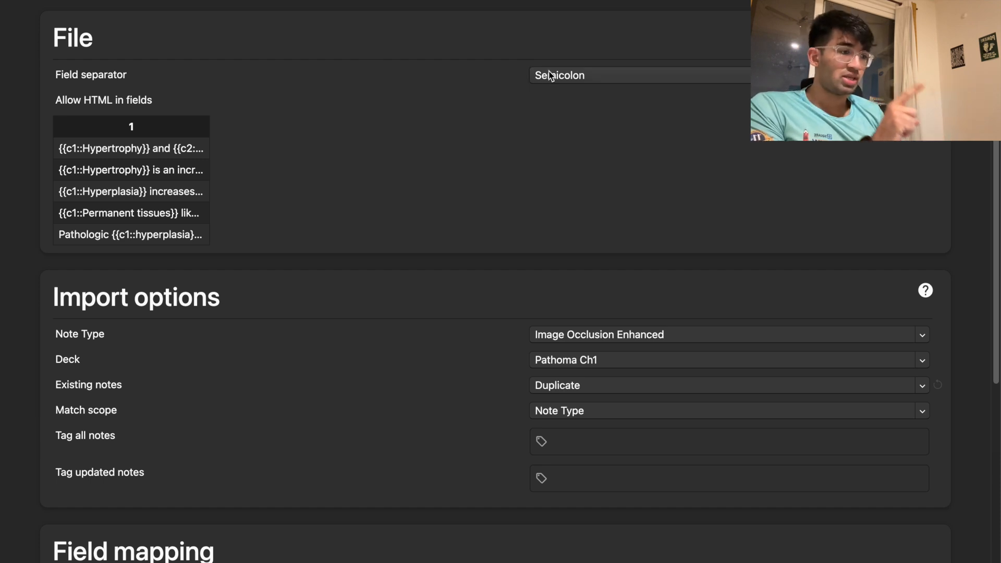
click(617, 335)
scroll(631, 228, up, 10)
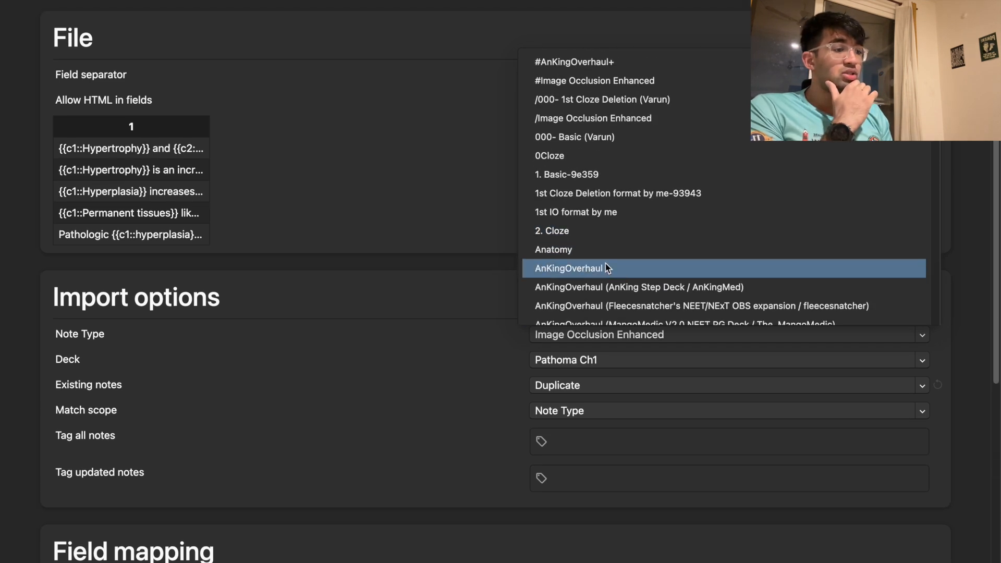
scroll(605, 263, down, 1)
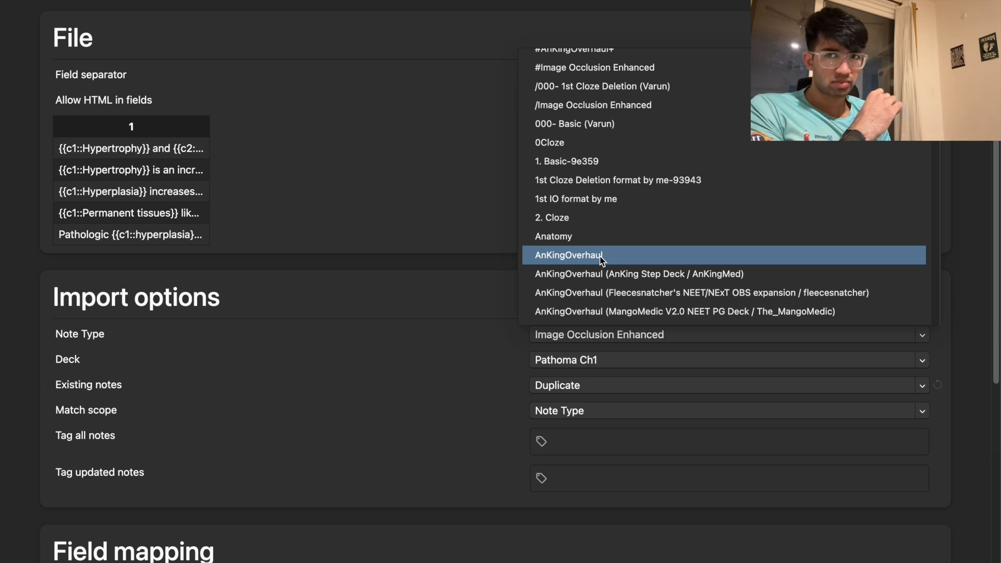
scroll(602, 259, down, 1)
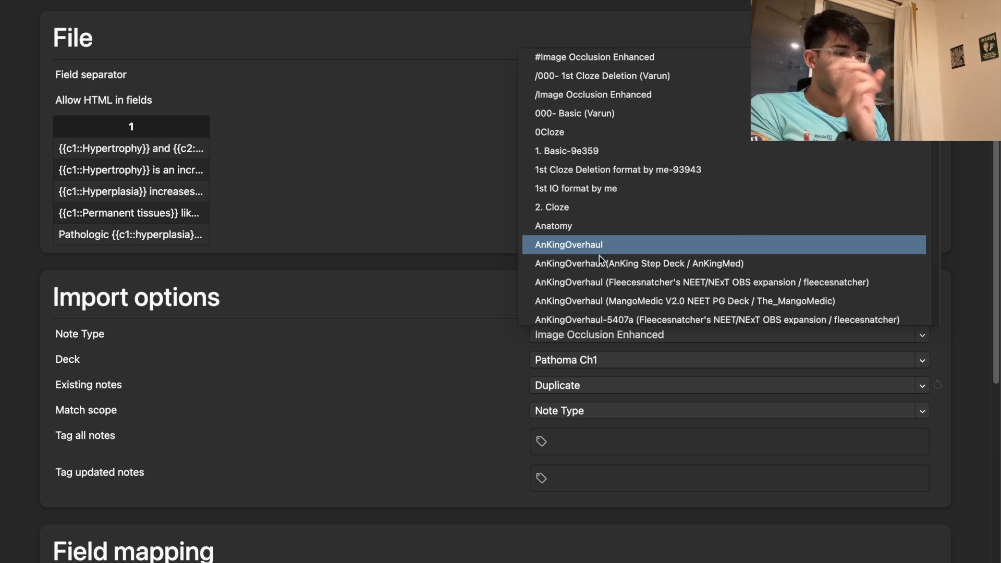
scroll(599, 255, up, 1)
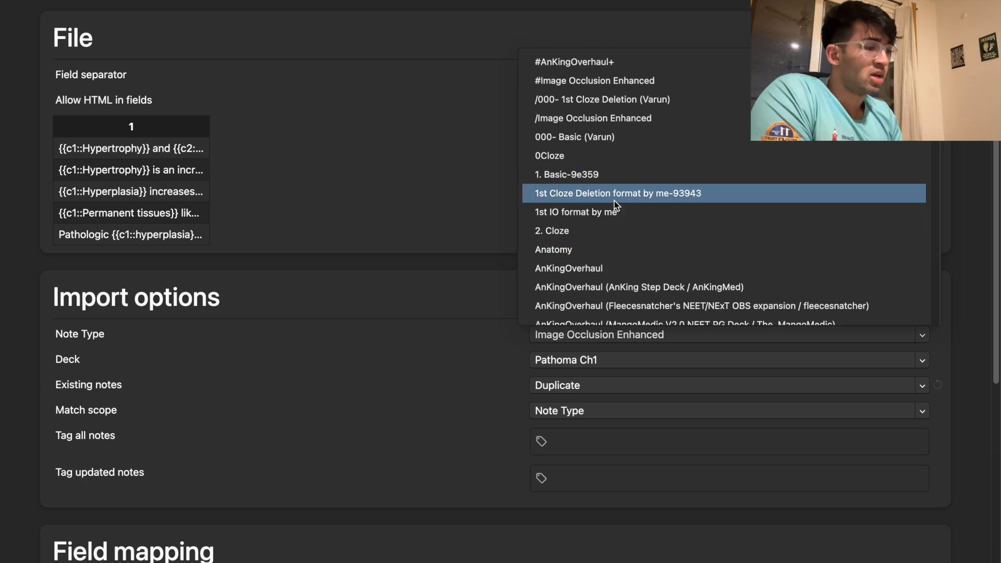
scroll(614, 202, down, 5)
scroll(614, 200, down, 15)
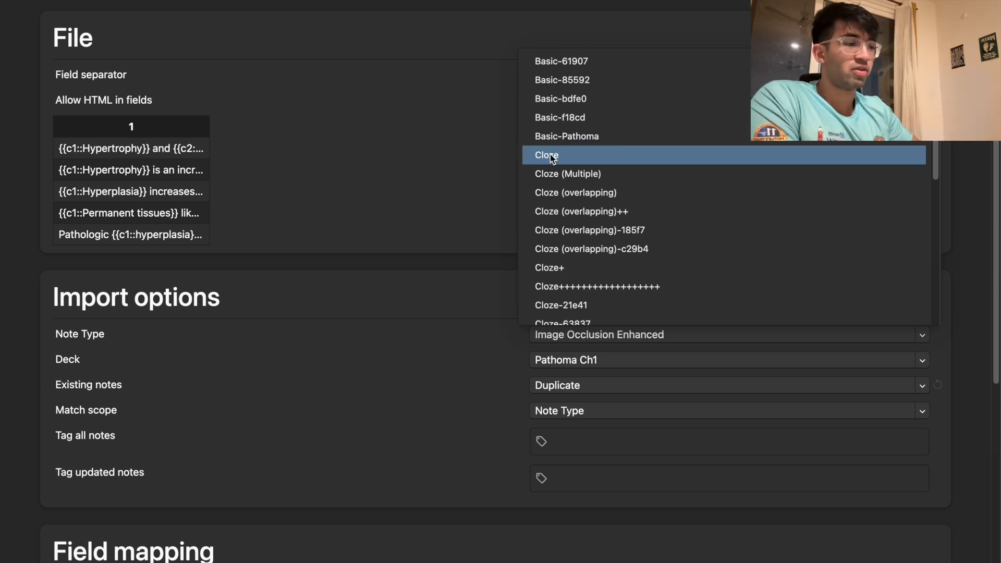
scroll(551, 158, up, 20)
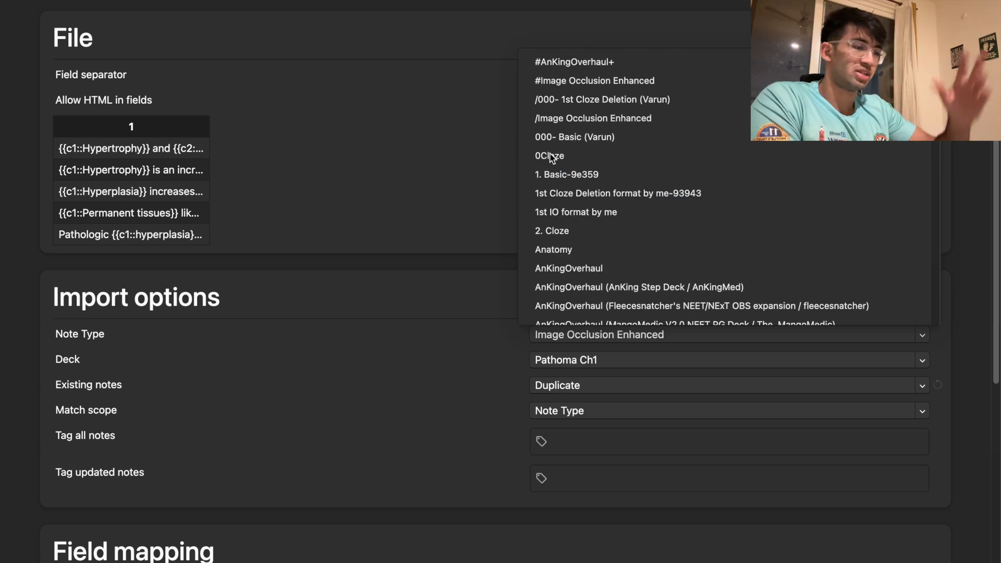
click(566, 268)
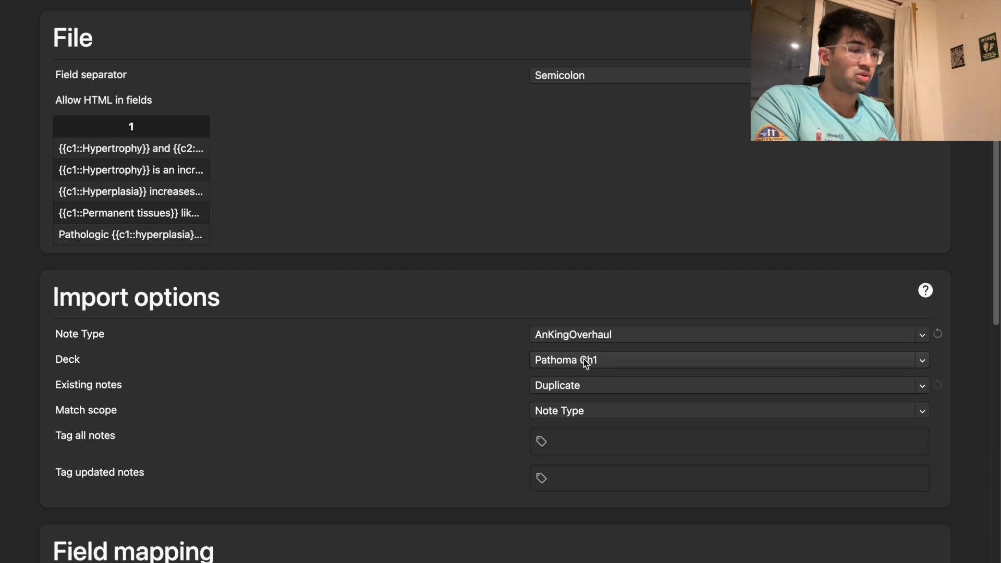
- Try the tag Pathology::Ch1 for all imported notes and clear the tag entry again
scroll(552, 364, down, 1)
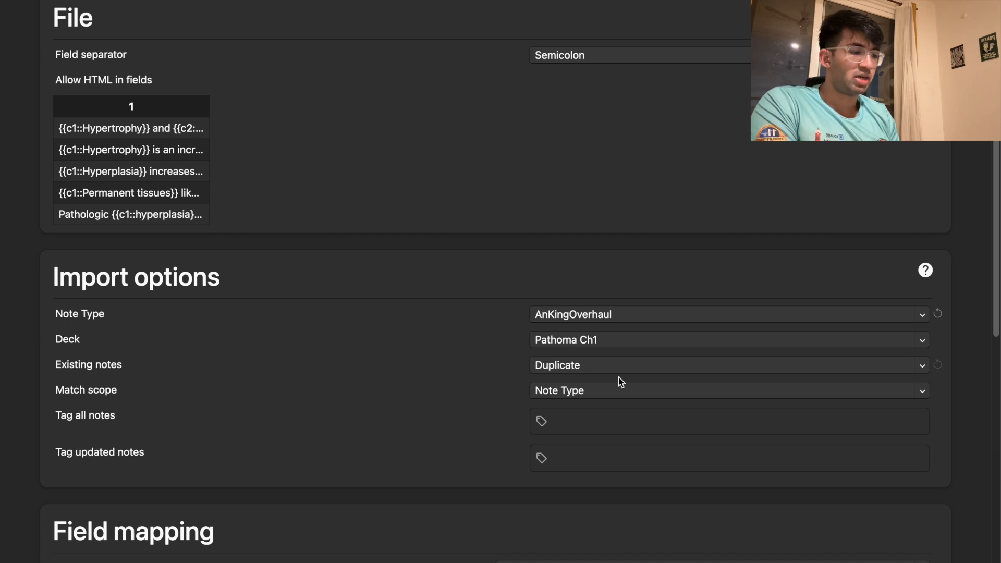
scroll(237, 471, down, 4)
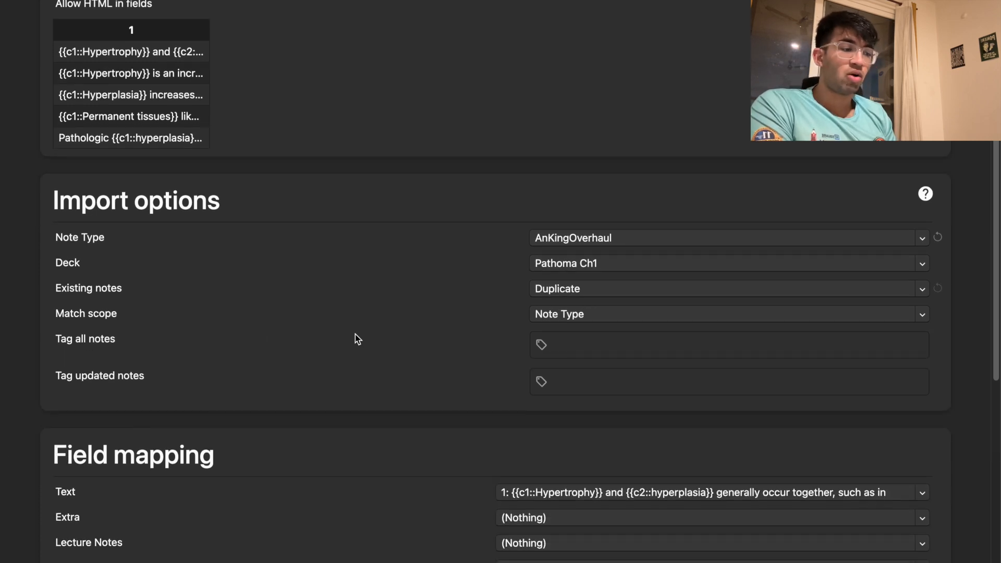
click(653, 350)
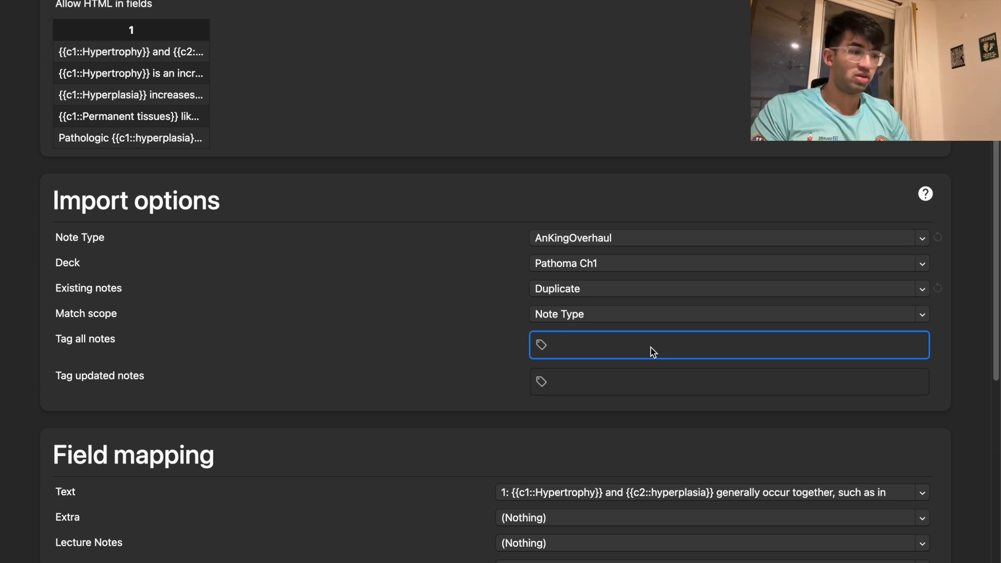
text(Patho)
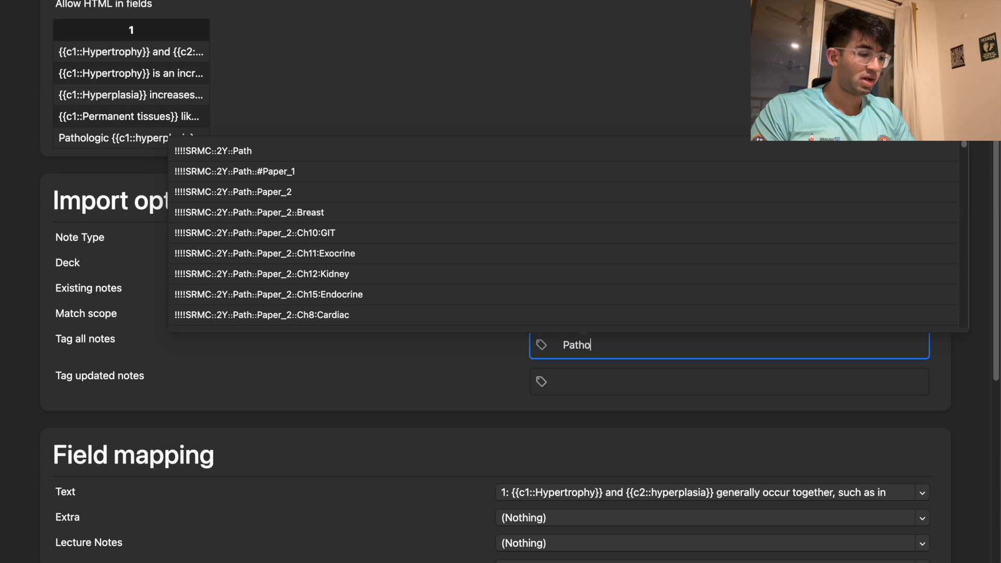
text(logy::)
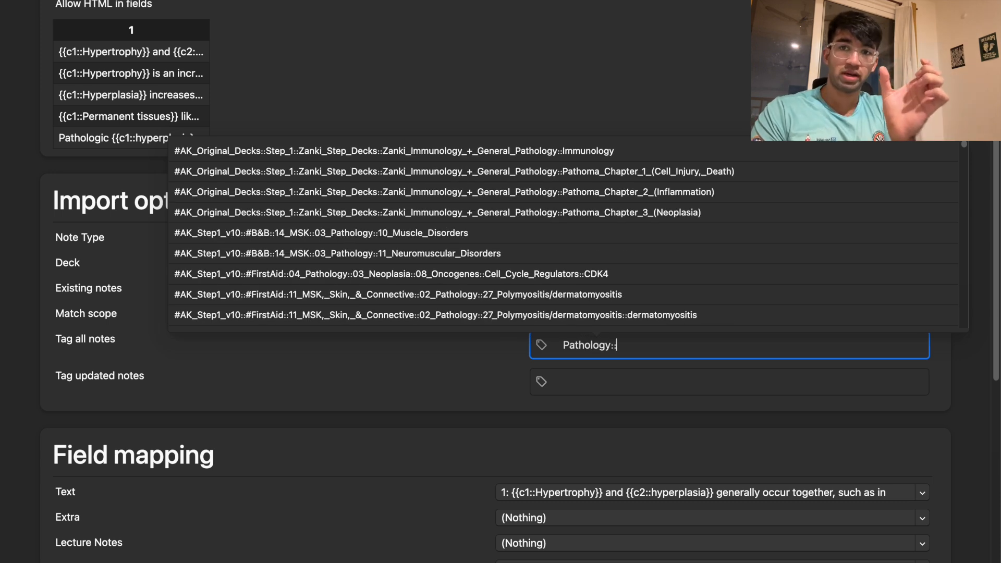
text(Ch1)
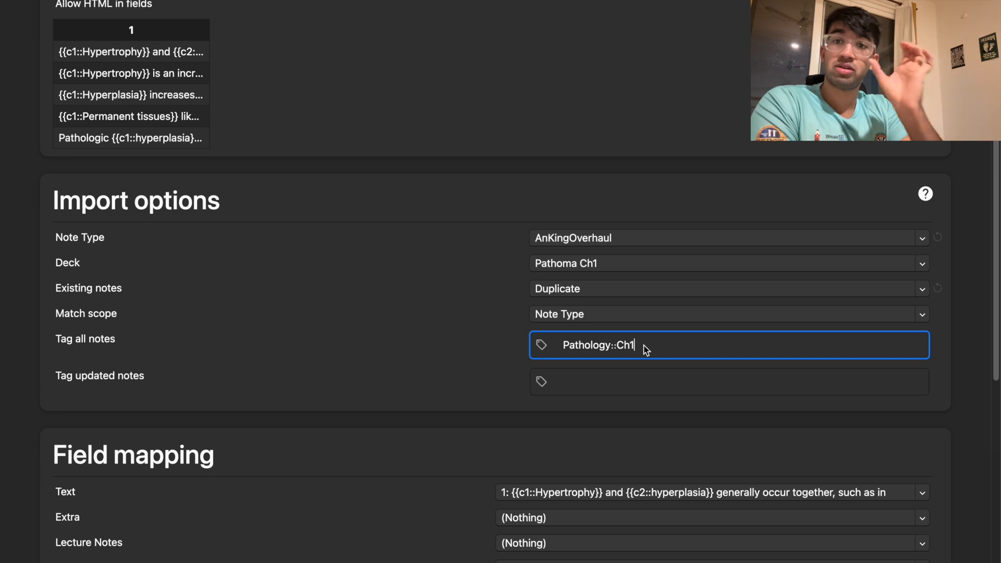
drag(646, 348, 434, 341)
key(BackSpace)
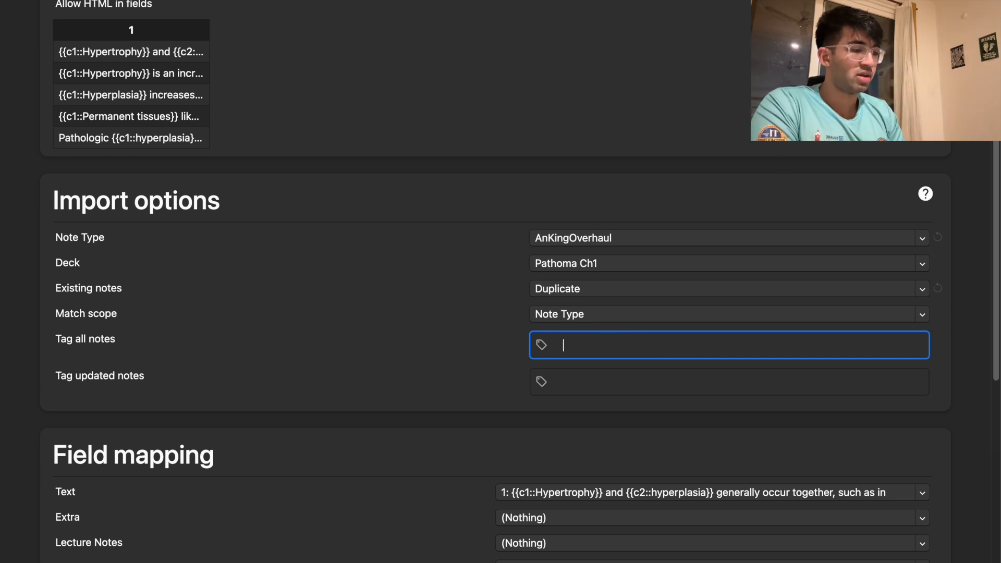
- Review the import options and field mapping, and import the CSV notes into the Pathoma Ch1 deck
click(422, 184)
scroll(487, 189, down, 5)
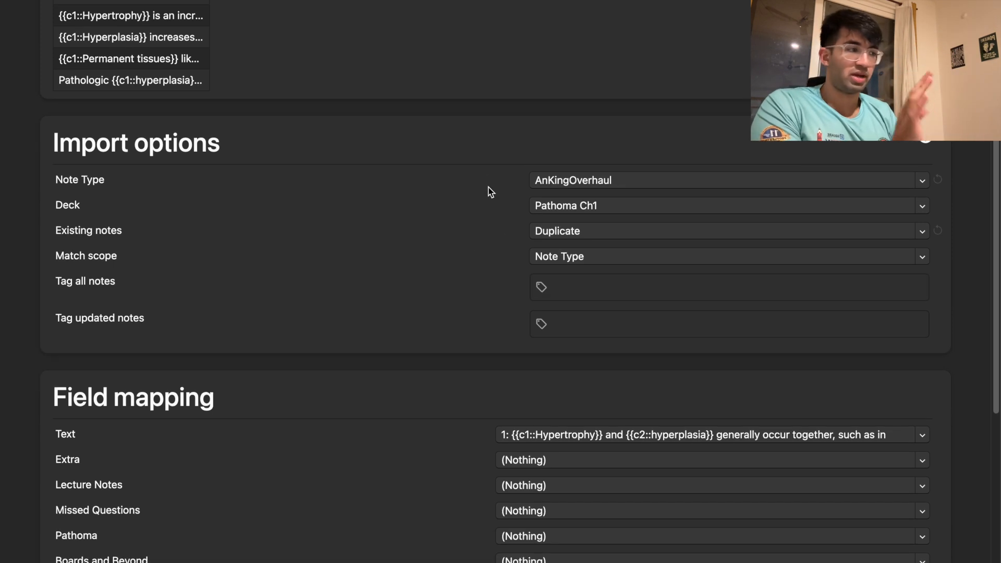
scroll(270, 205, down, 3)
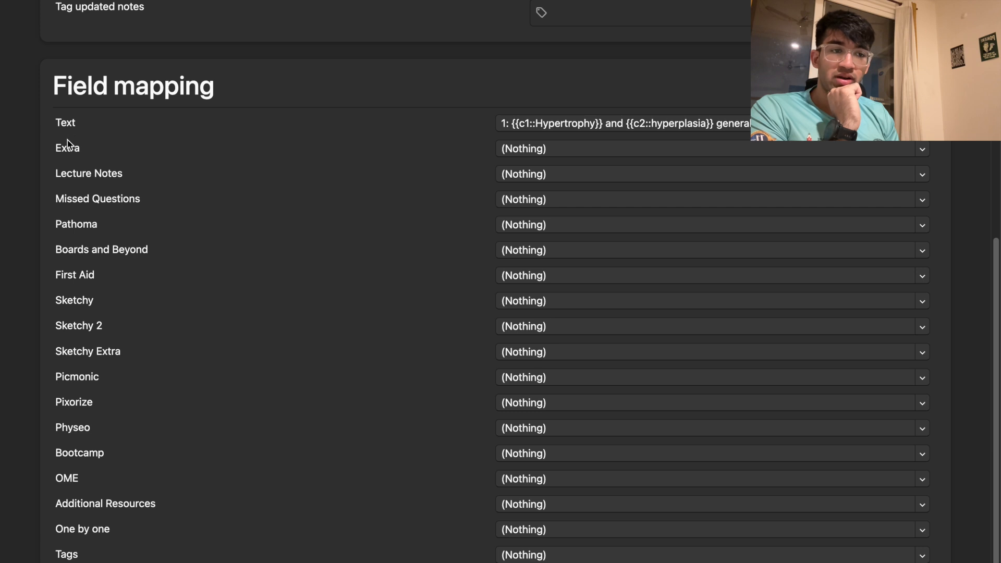
scroll(318, 138, up, 10)
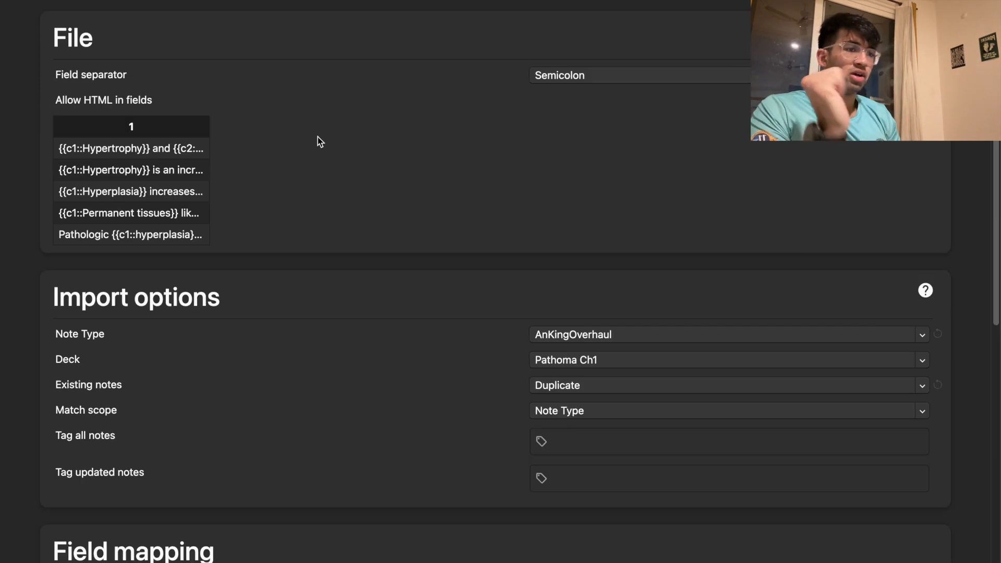
click(921, 7)
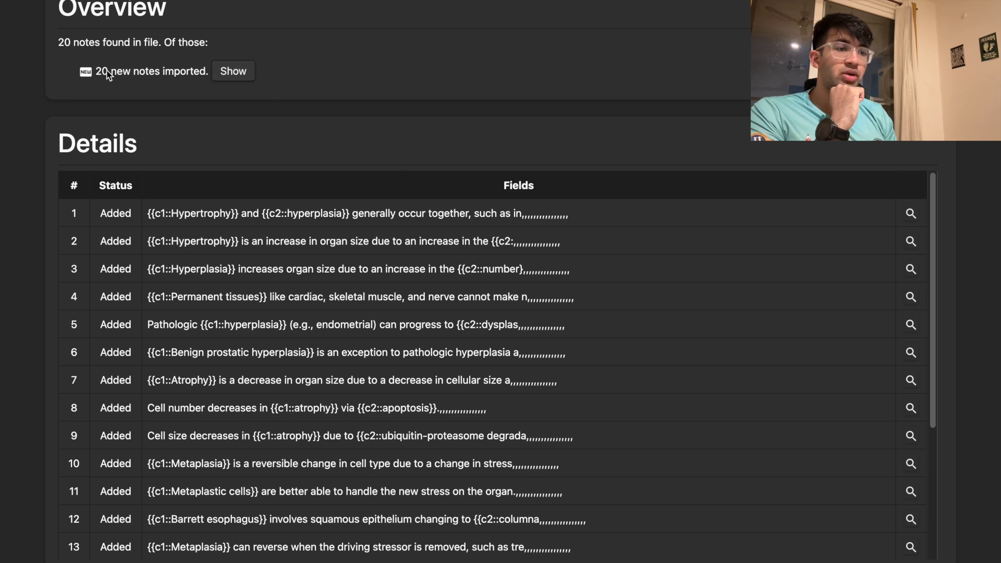
- Show the newly imported notes in the card browser, go through them one by one, and close the browser
click(233, 72)
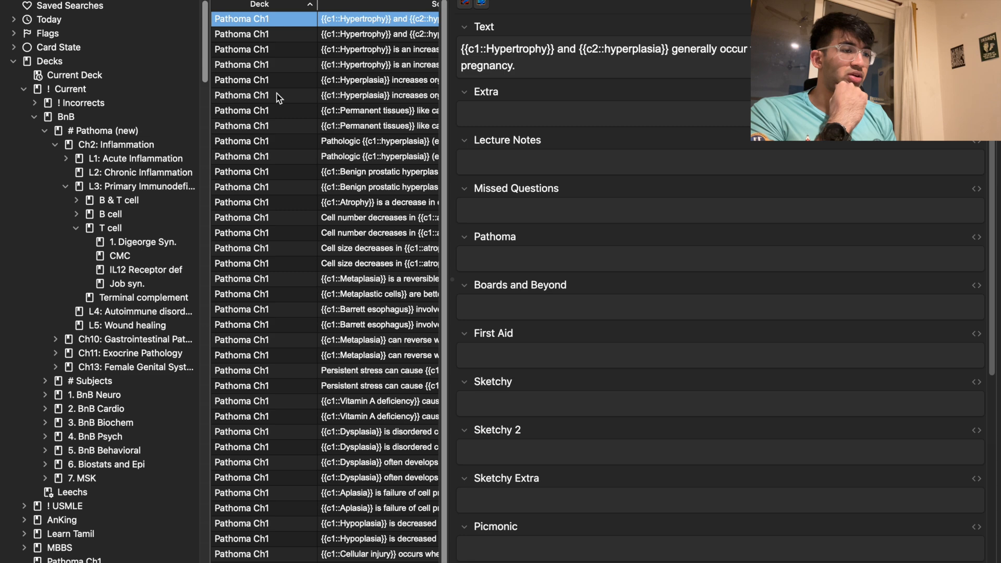
key(Down)
key(Down)
key(Down)
key(Down)
key(Down)
key(Down)
key(Down)
key(Down)
key(Down)
key(Down)
key(Down)
key(Down)
key(Down)
key(Down)
key(Down)
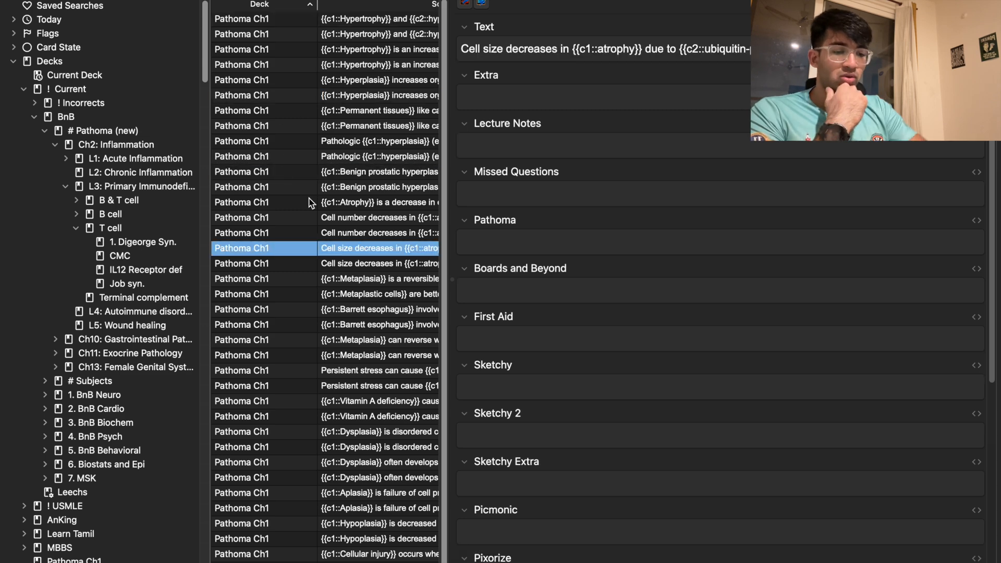
key(Escape)
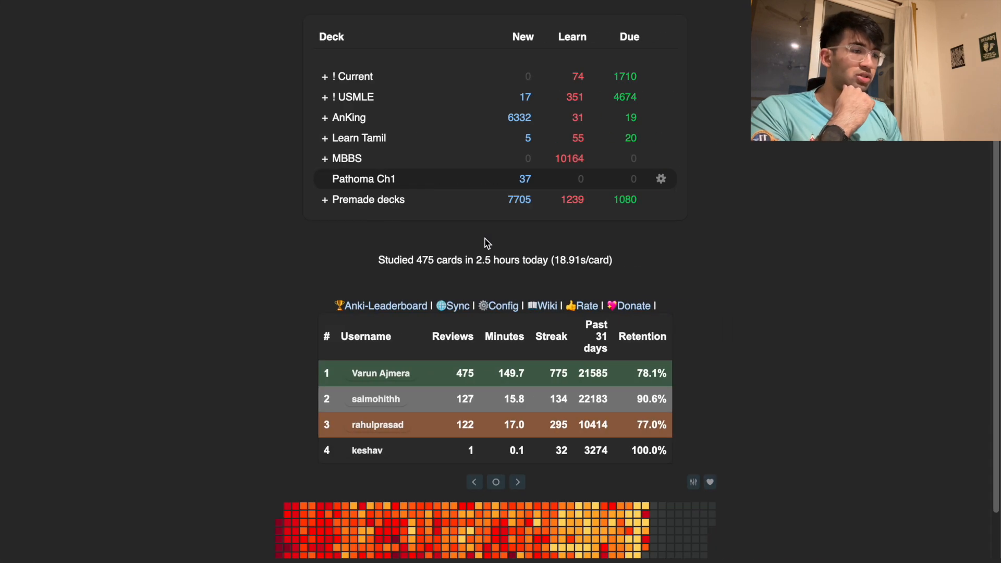
- Study the first card of the Pathoma Ch1 deck, reveal and rate its answer, and return to the deck list
click(363, 179)
key(space)
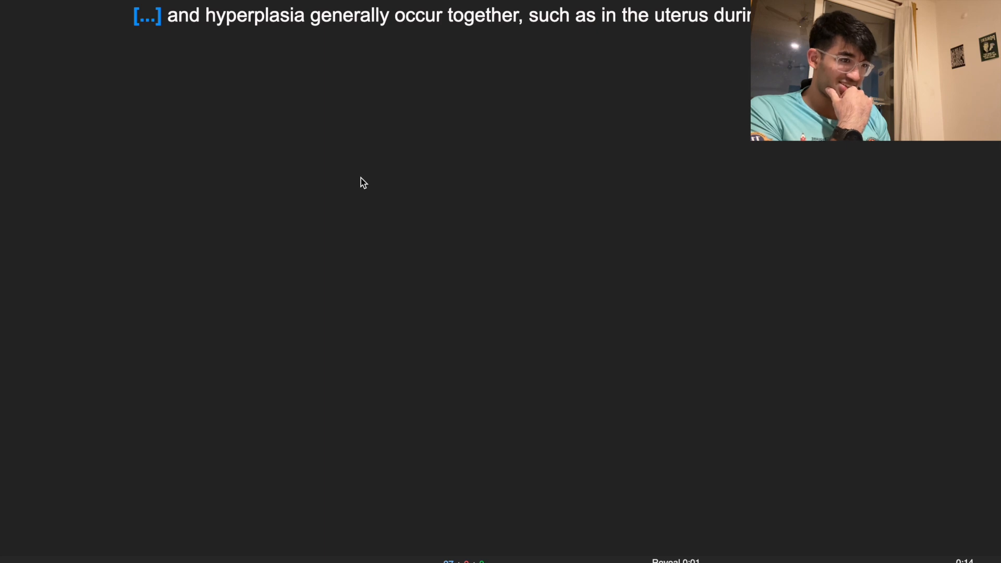
key(space)
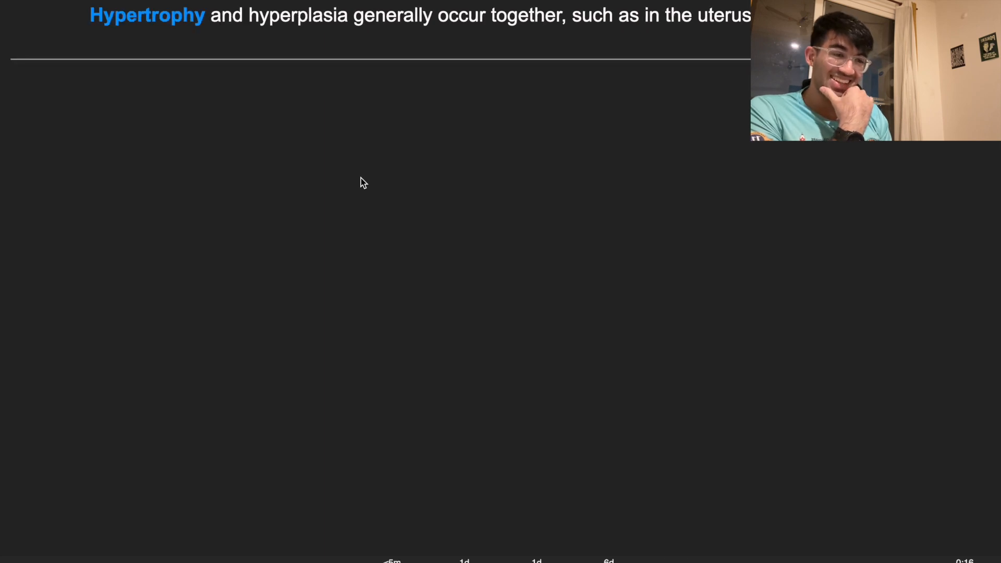
key(space)
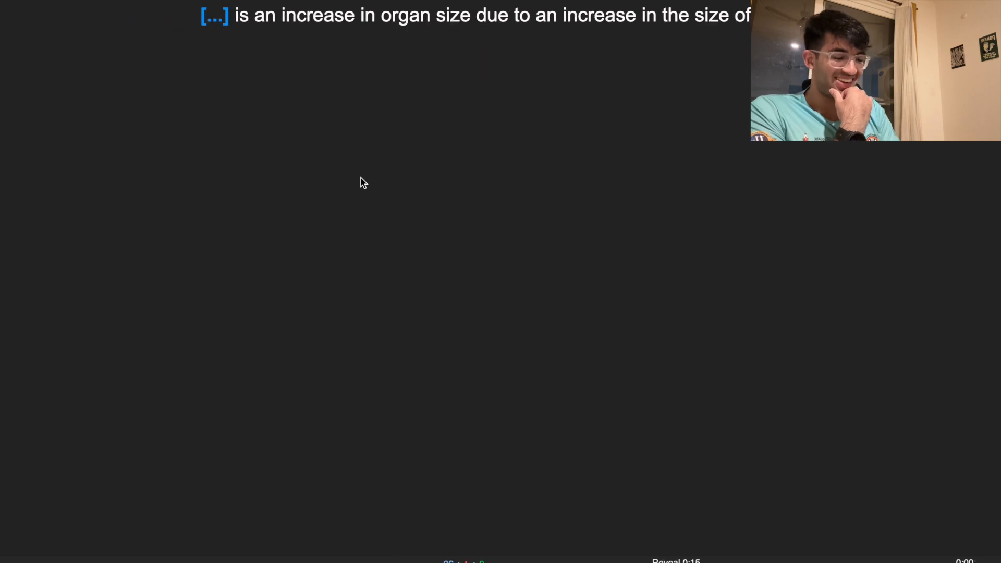
key(d)
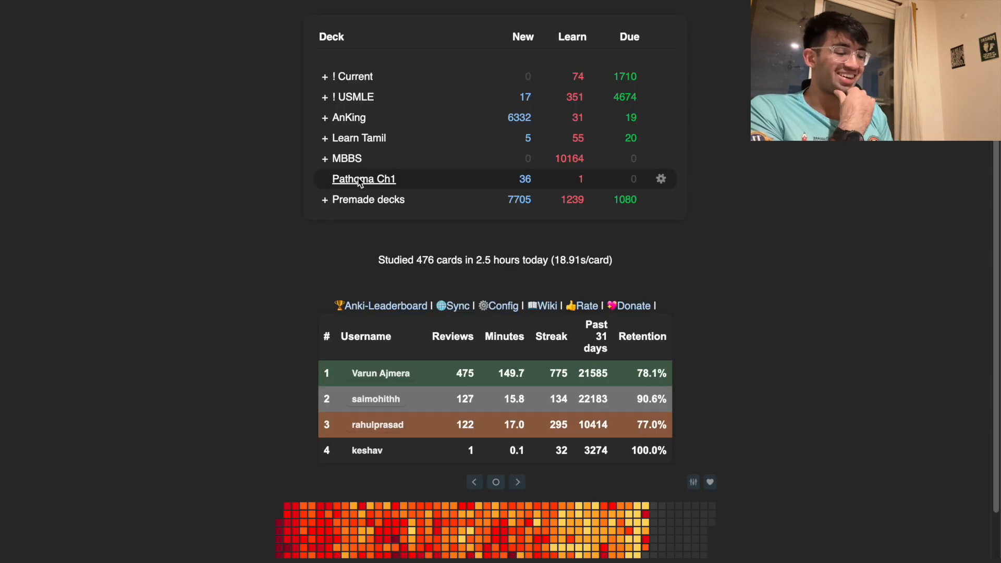
- Switch to Finder and open Pathoma Ch1.pdf from Downloads in a full-screen window
key(b)
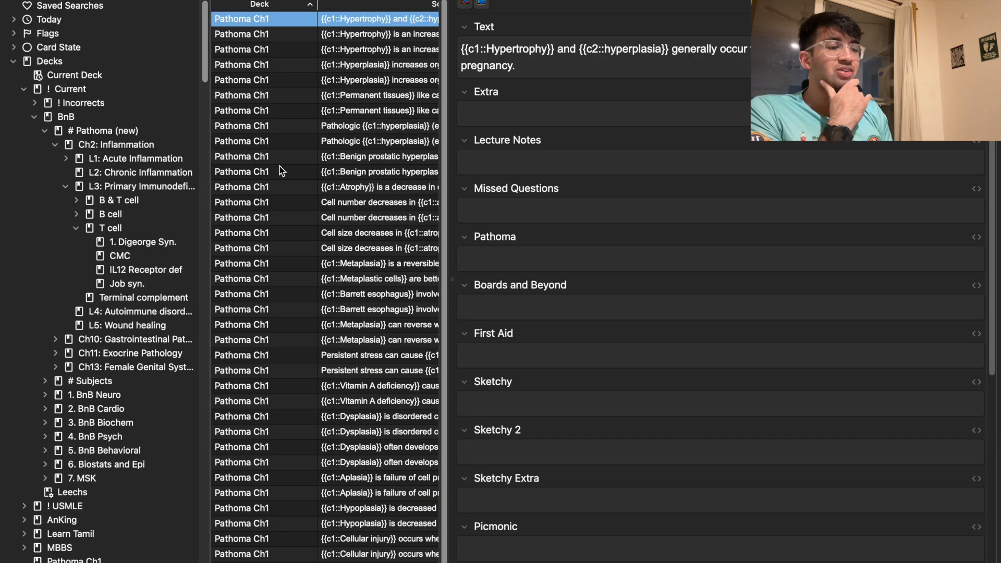
key(ctrl+Left)
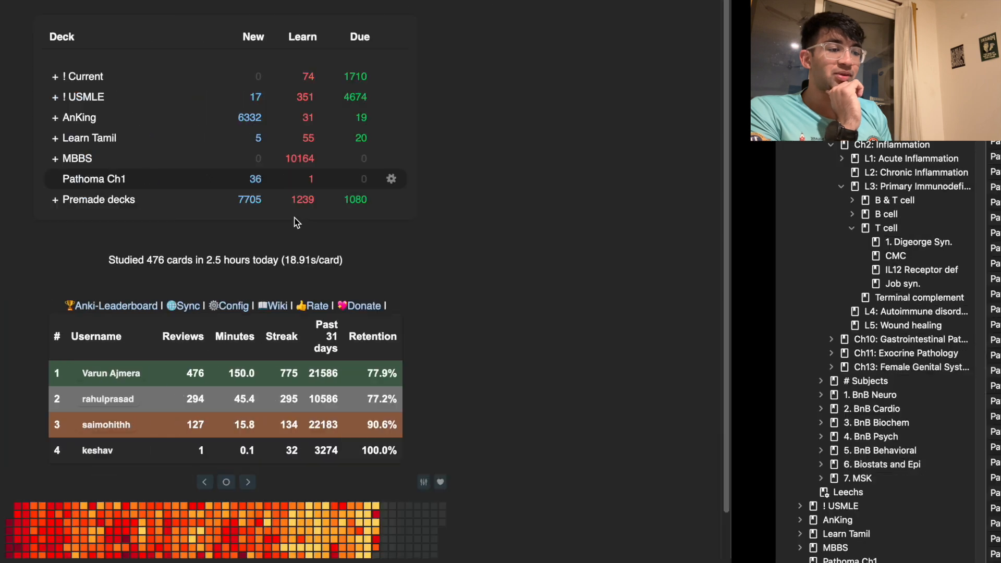
key(ctrl+Left)
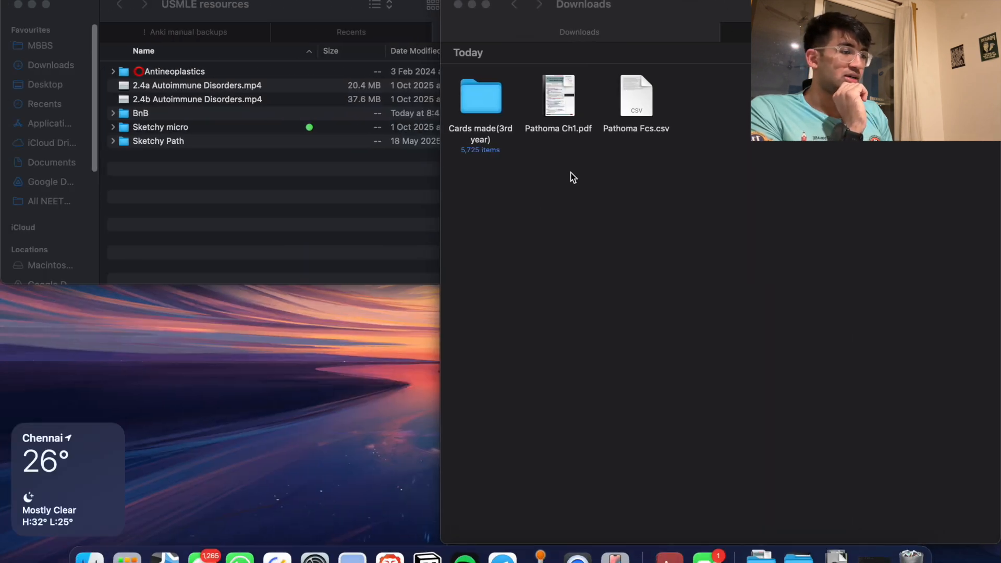
right_click(555, 78)
click(585, 90)
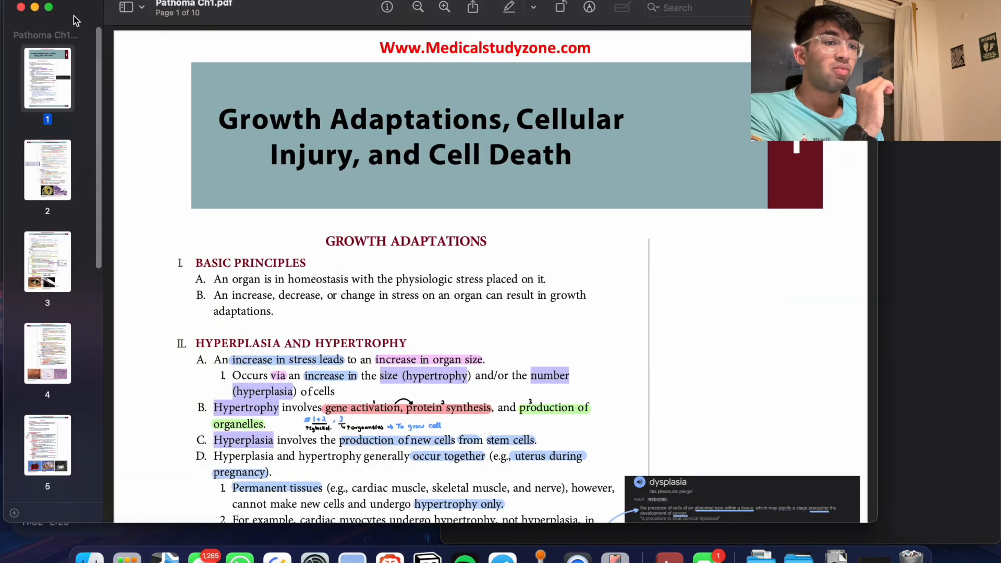
click(48, 7)
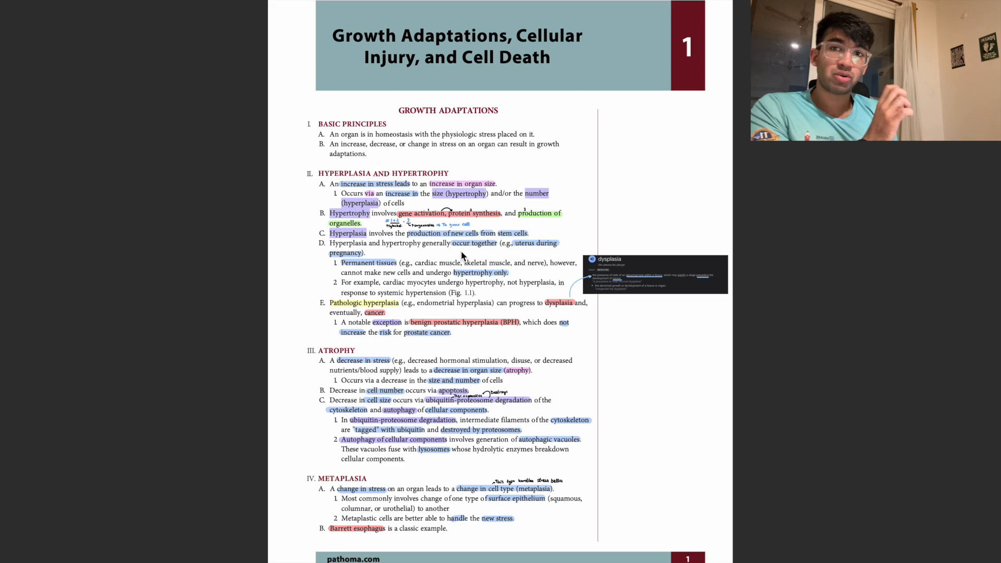
- Capture a screenshot of the PDF's first-page text, from Growth Adaptations to the Barrett esophagus line
scroll(421, 188, up, 3)
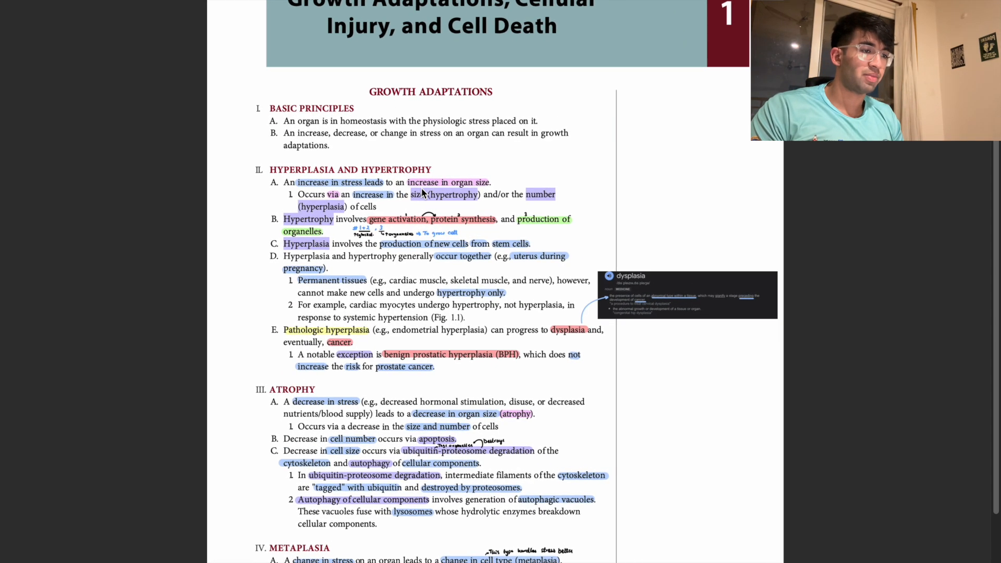
scroll(422, 189, down, 2)
scroll(422, 188, up, 1)
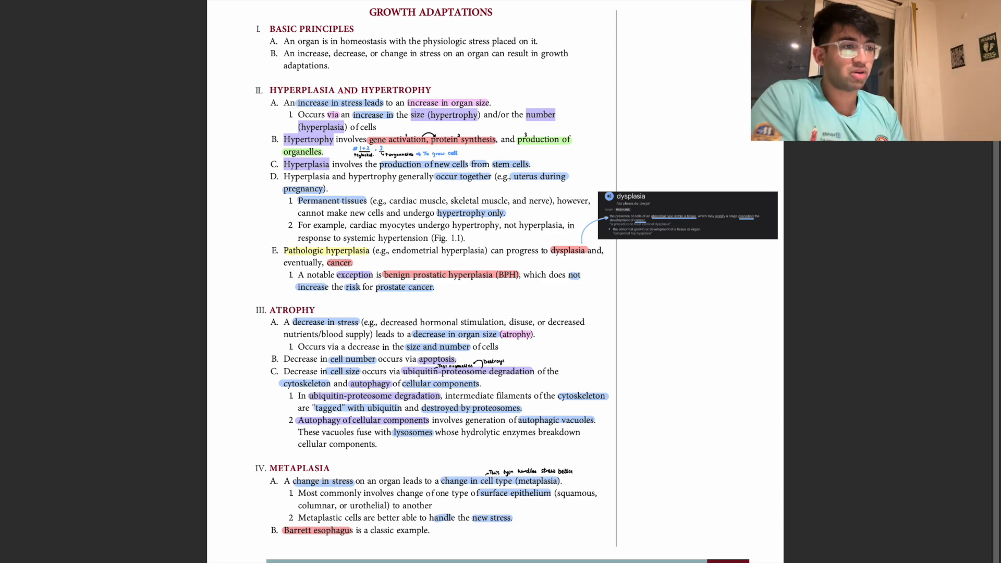
drag(245, 1, 609, 543)
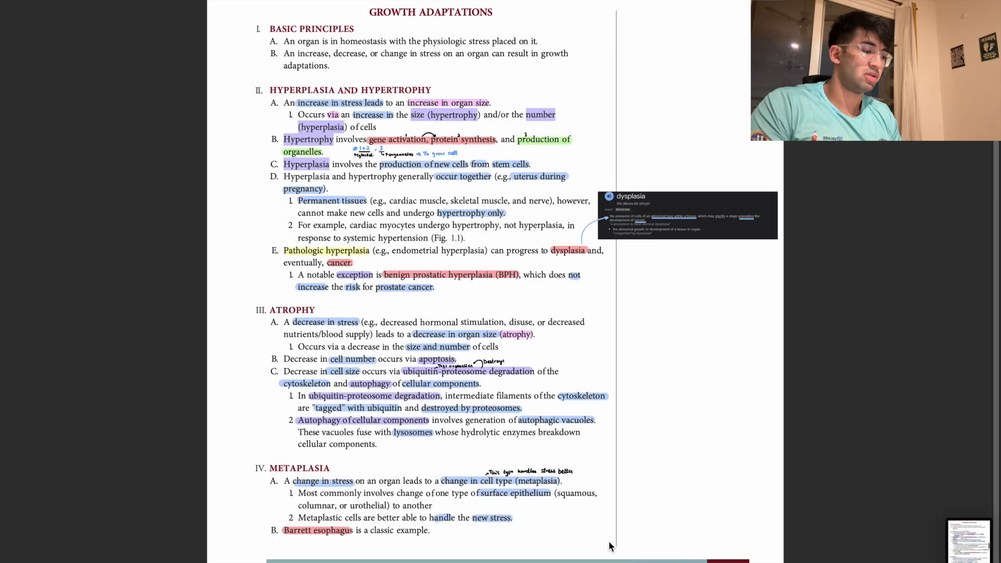
- Capture a screenshot of the second-page text down to Aplasia and Hypoplasia, close the PDF, and switch back to Anki
scroll(609, 542, down, 15)
scroll(510, 355, up, 3)
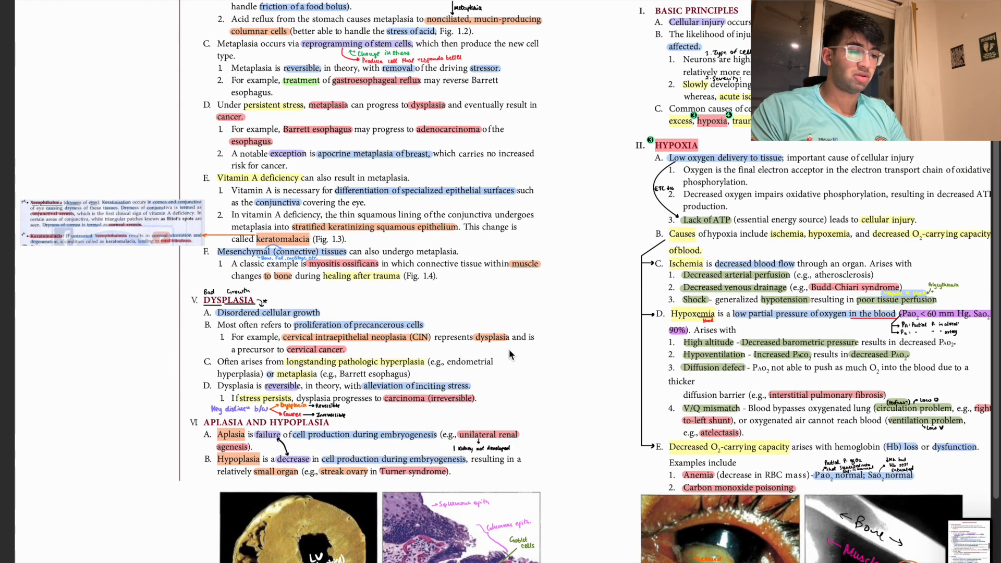
drag(185, 0, 549, 476)
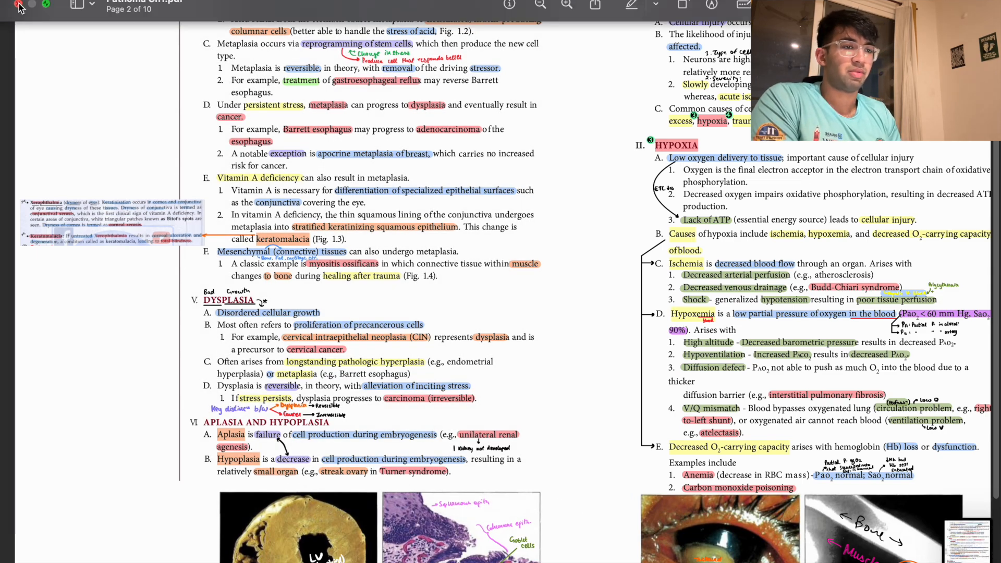
click(18, 8)
key(super+Tab)
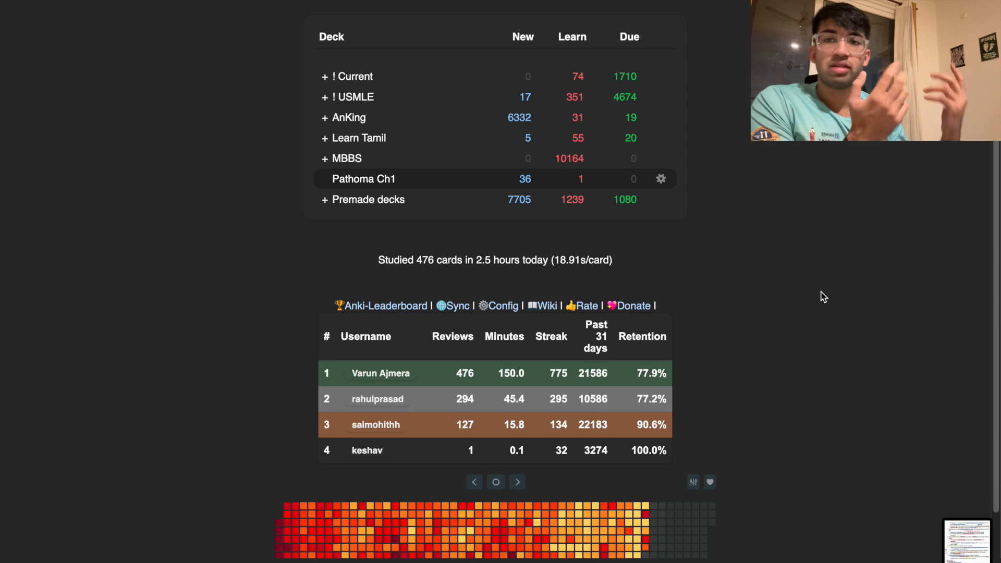
- Open the card browser on the Pathoma Ch1 deck and select all of its cards
key(b)
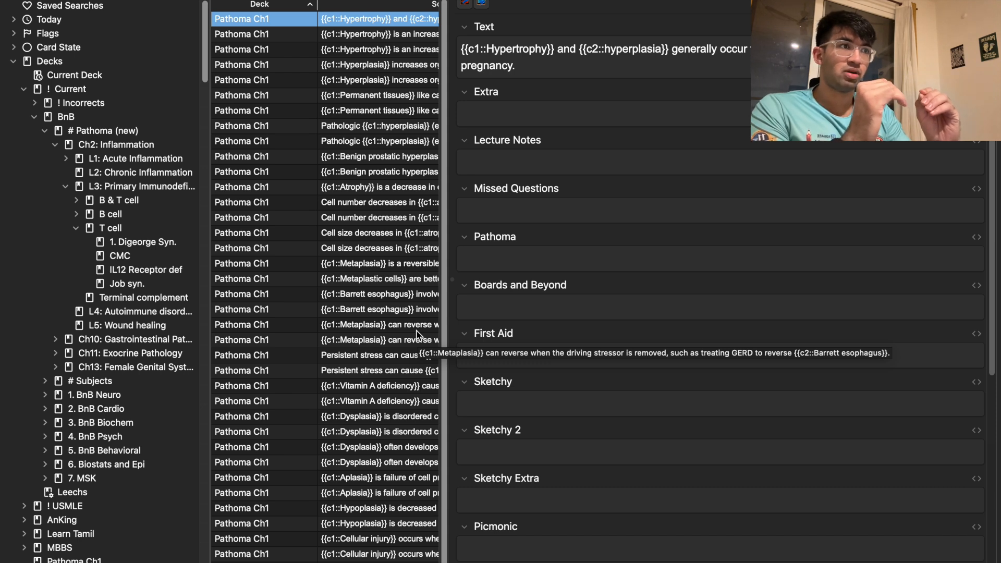
click(296, 326)
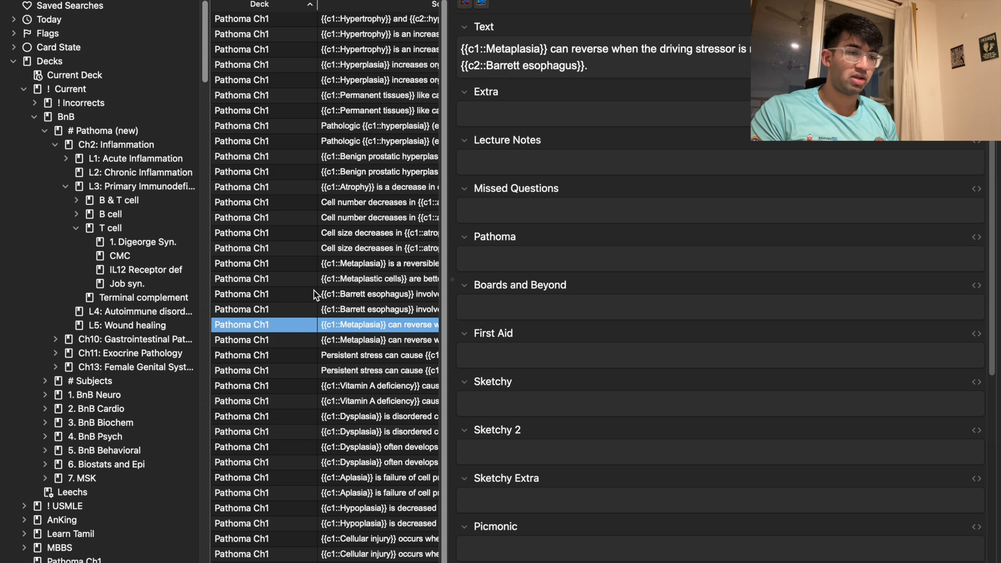
key(super+w)
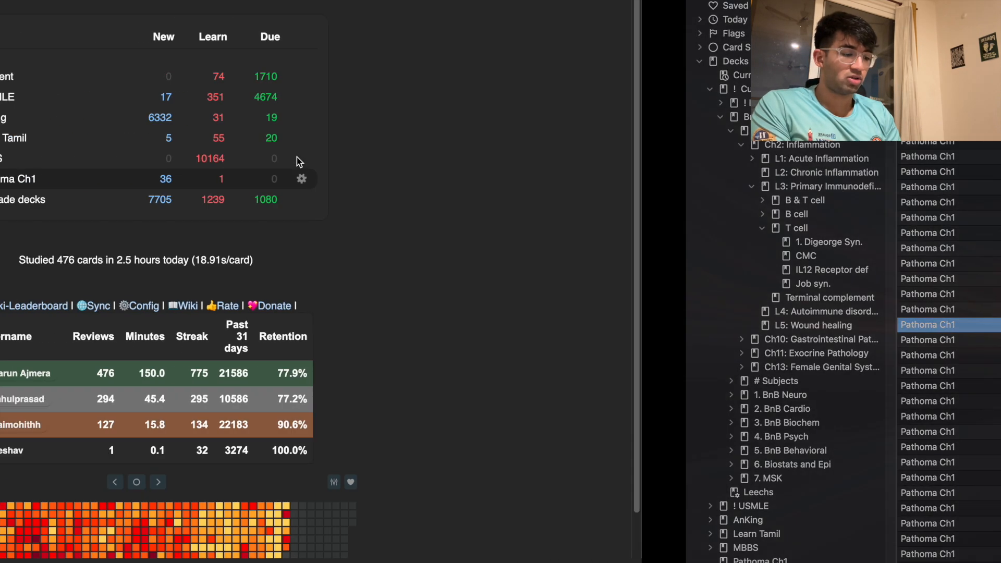
key(b)
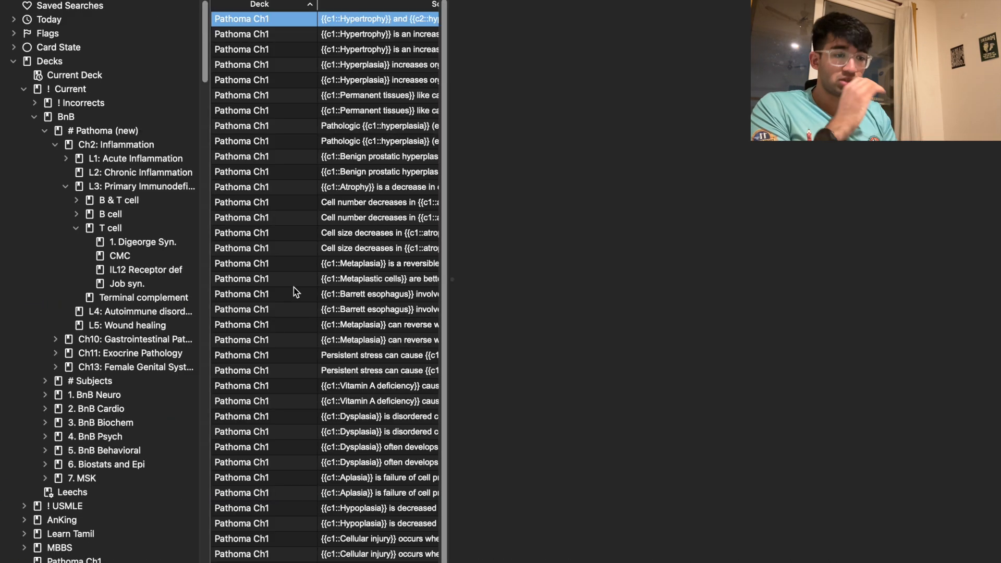
click(271, 294)
key(super+a)
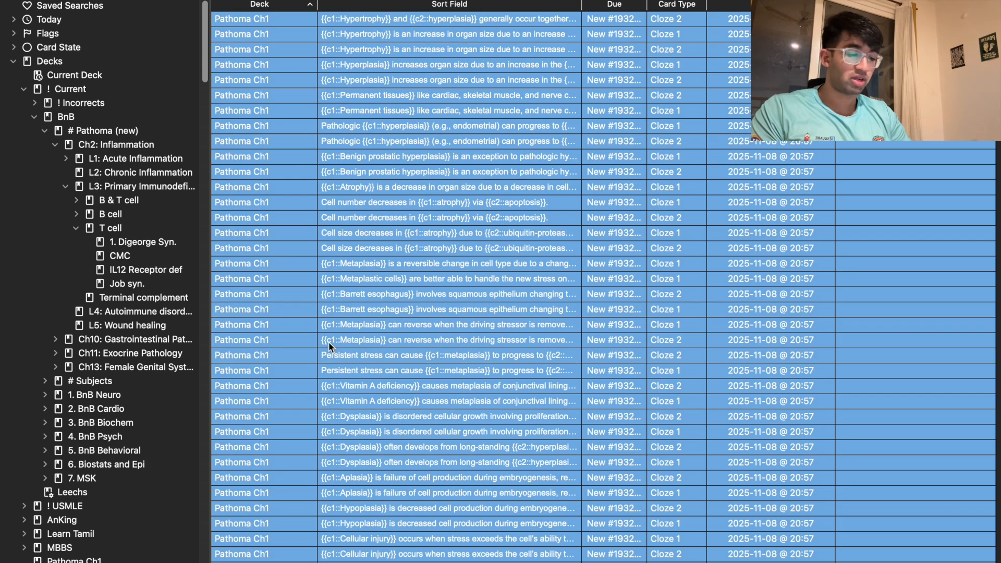
- Start a batch edit of the selected notes, target the Pathoma field, and attach the 8.57.59 PM screenshot from Downloads
key(super+alt+b)
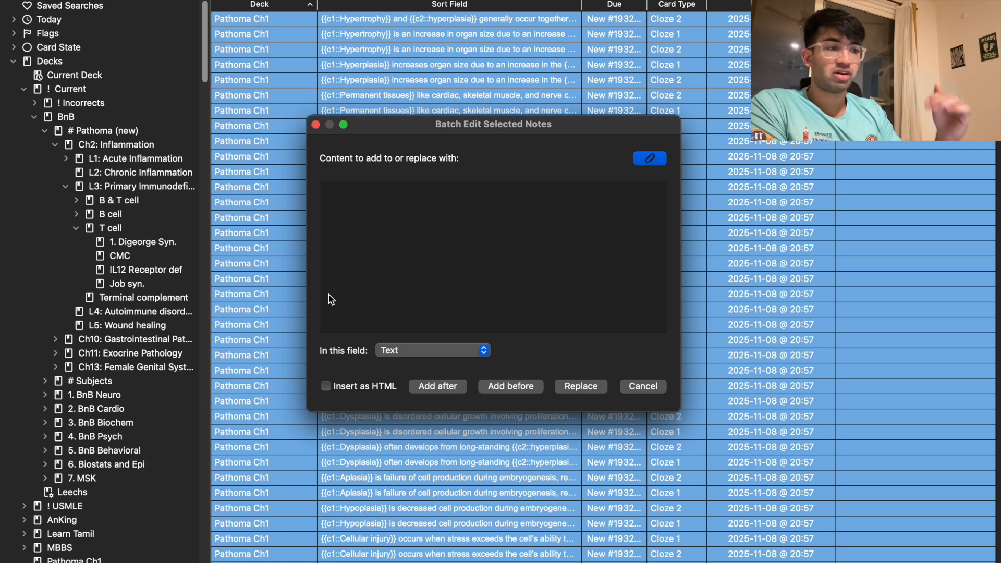
click(426, 351)
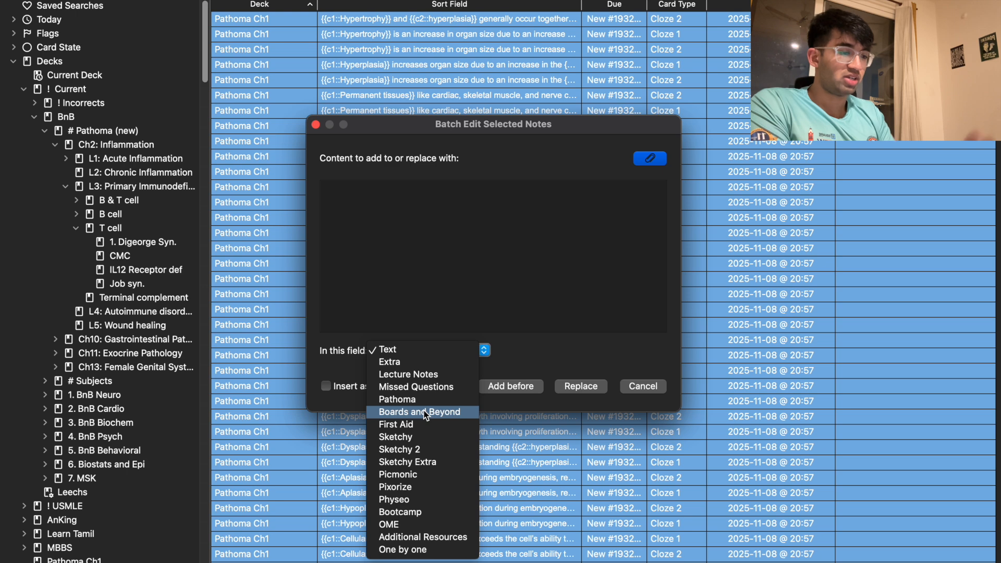
click(412, 400)
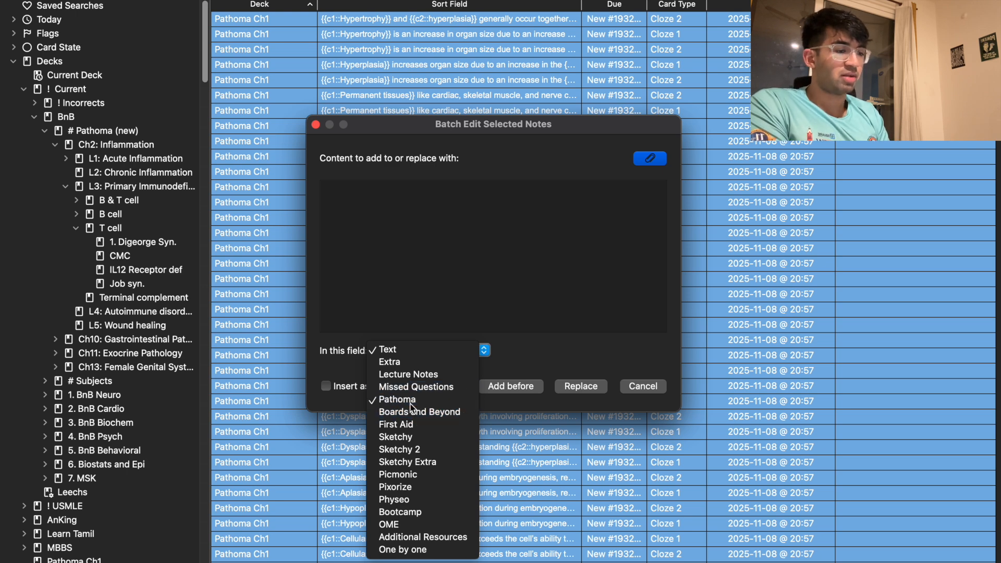
click(650, 160)
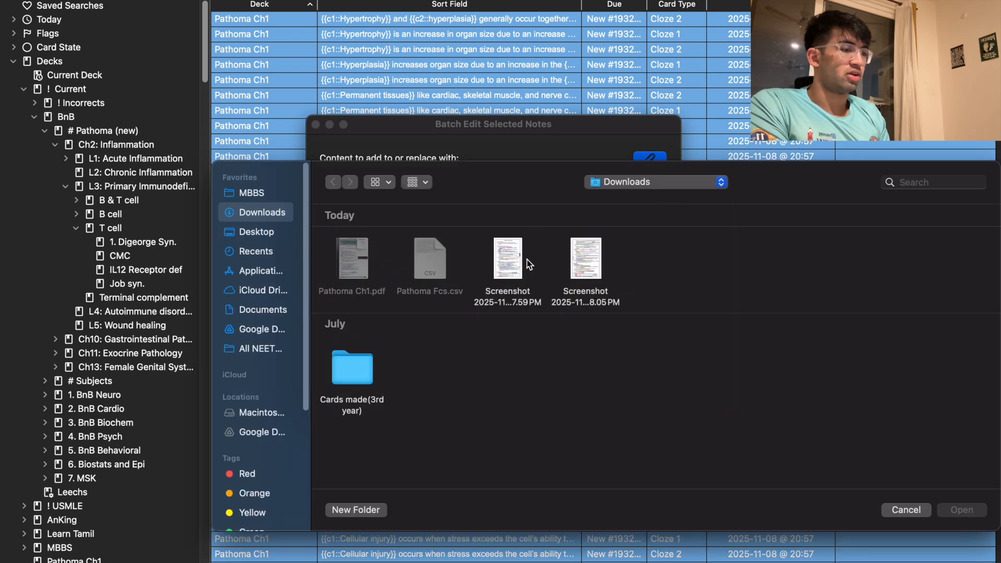
double_click(509, 255)
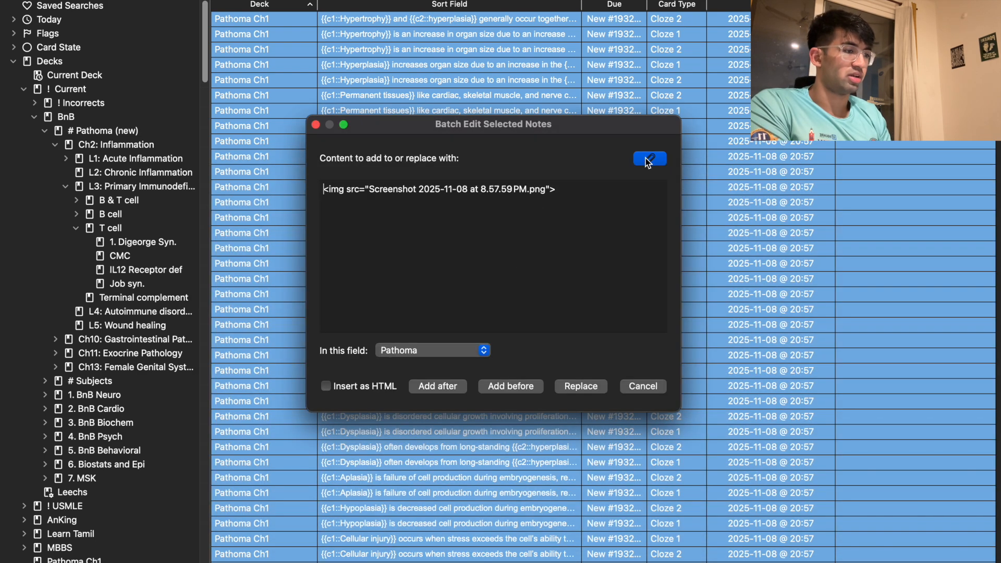
- Attach the 8.58.05 PM screenshot as well and add both images before the Pathoma field's content in all selected notes
click(650, 158)
double_click(572, 264)
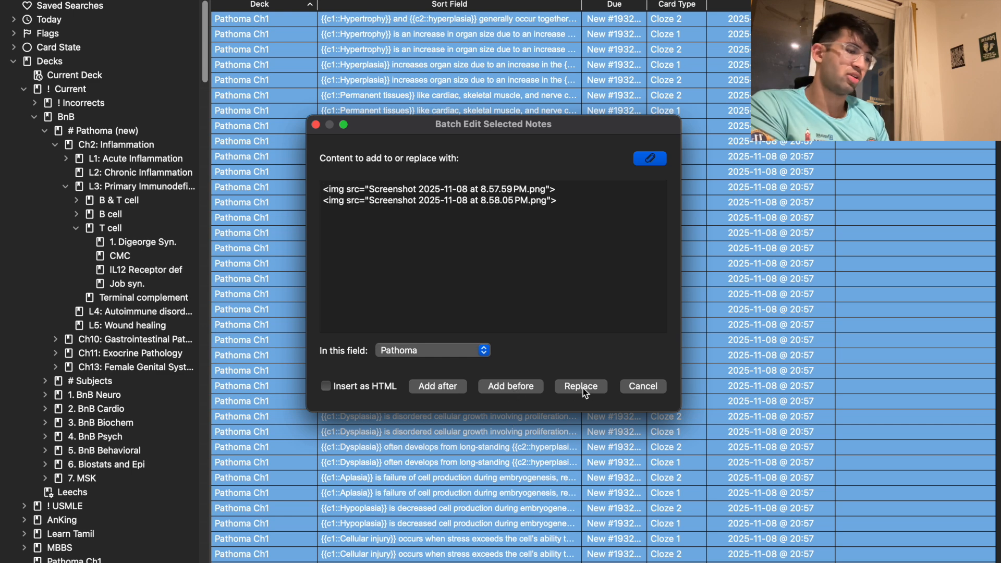
click(506, 388)
- Return to the deck list and open the Pathoma Ch1 deck
key(ctrl+Left)
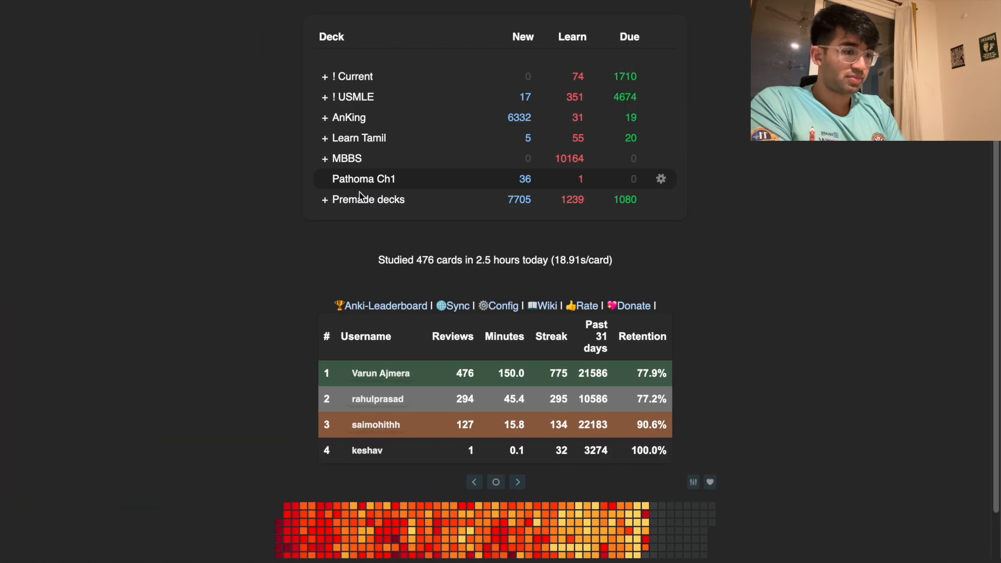
click(364, 179)
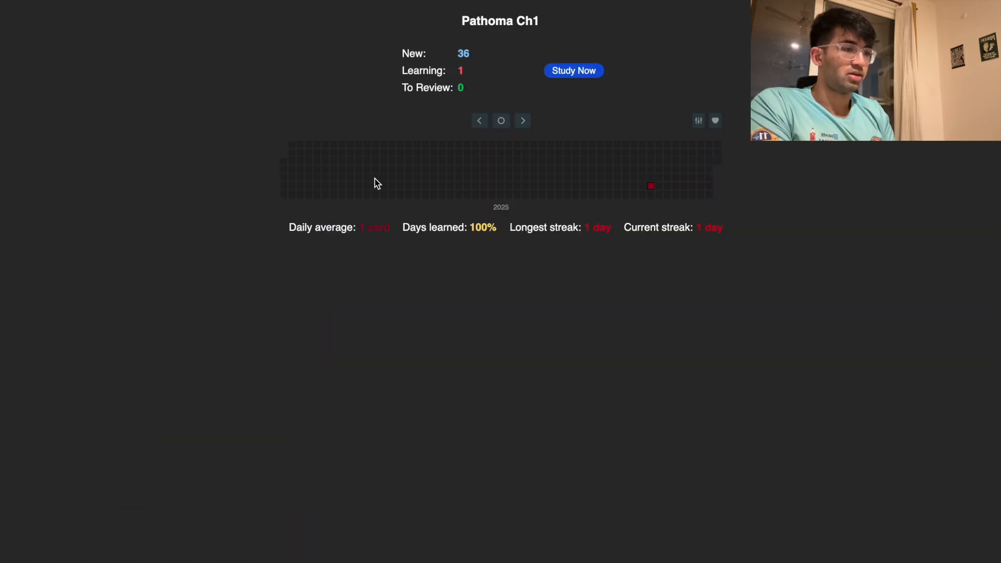